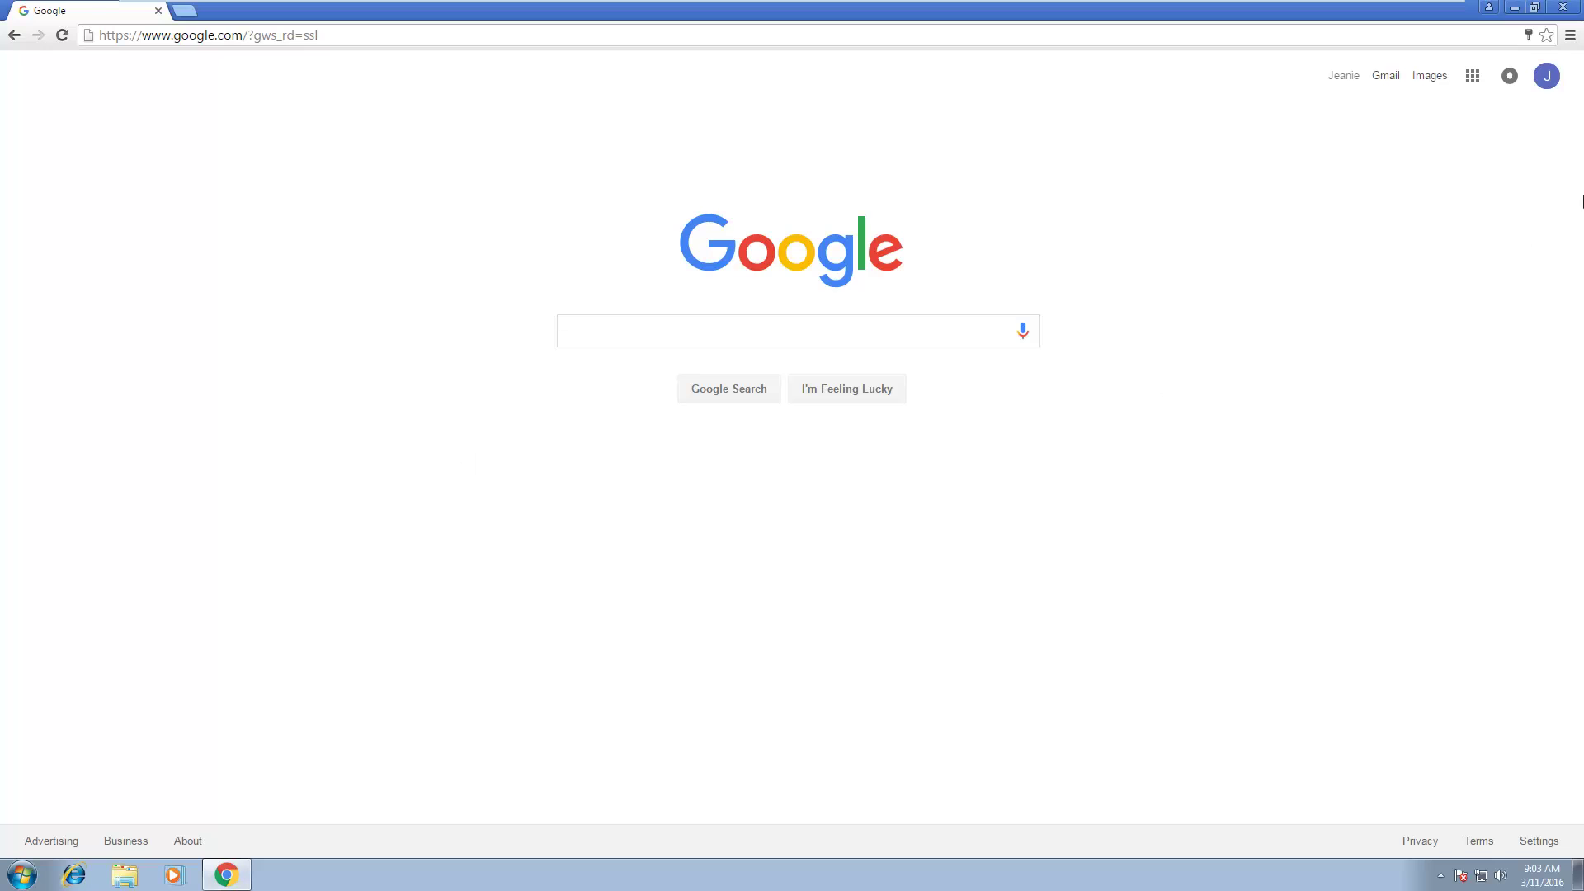
- Resize the Chrome window, view the signed-in Google account, then close Chrome
{"action": "left_click", "coordinate": [1536, 10]}
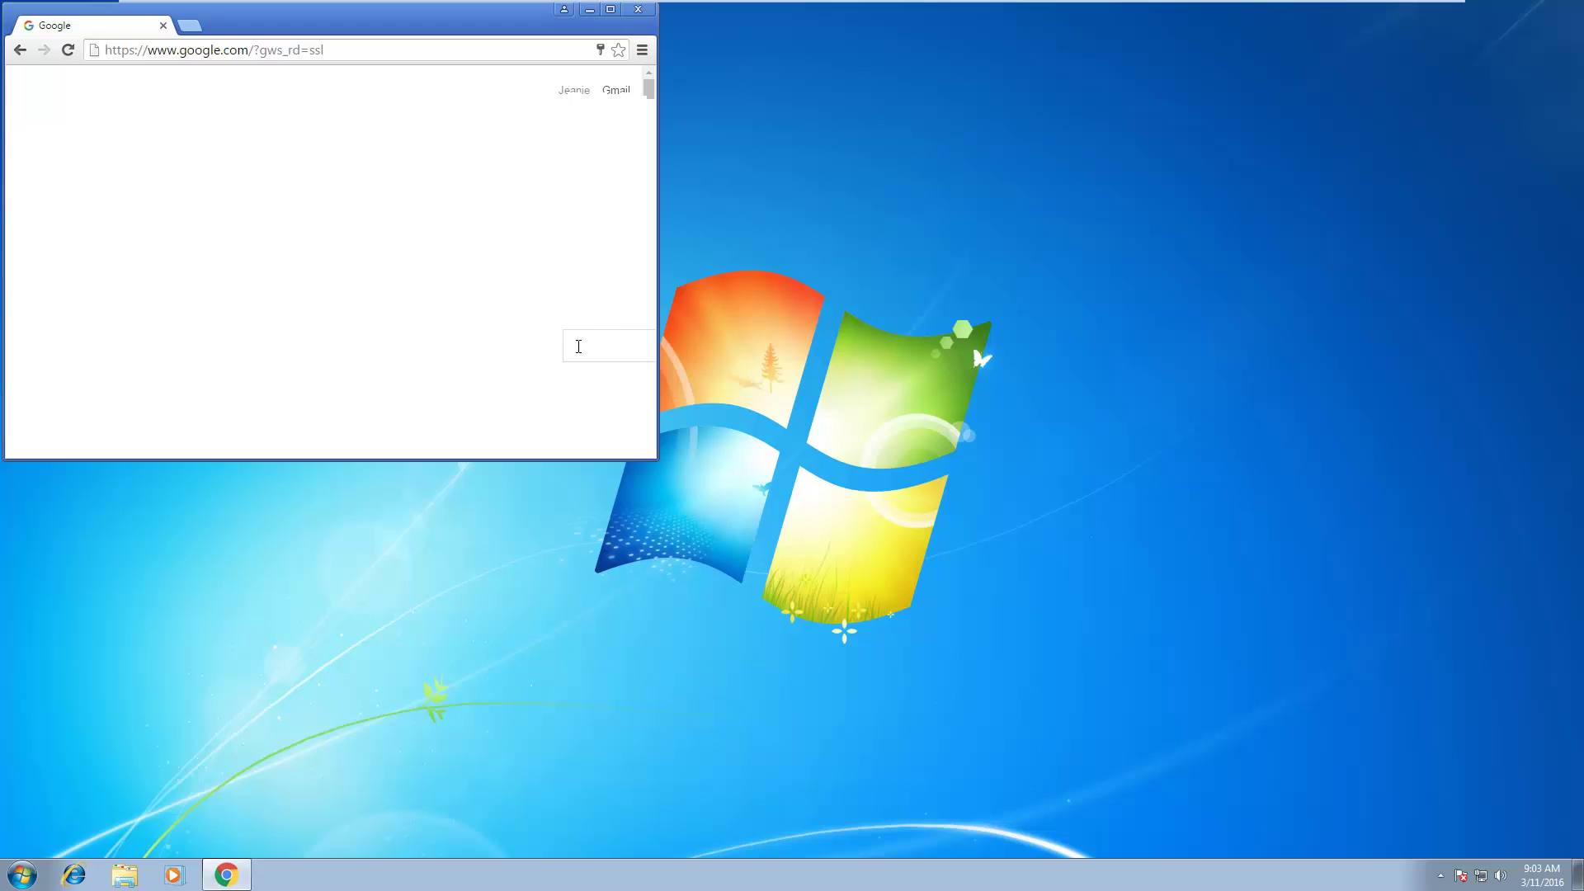
{"action": "left_click_drag", "start_coordinate": [651, 460], "coordinate": [1029, 802]}
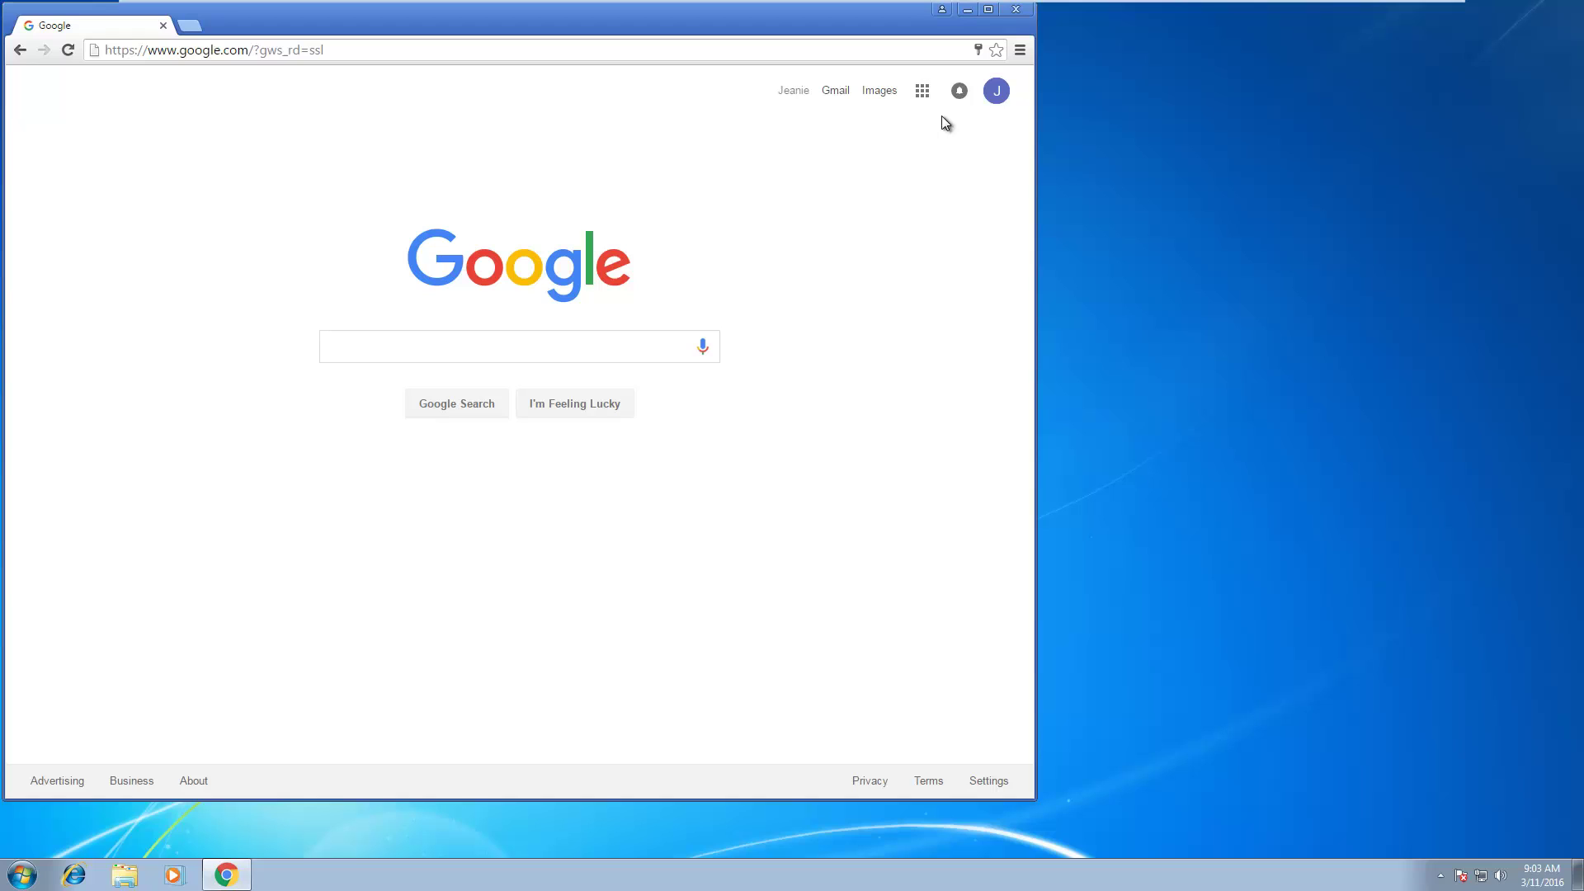
{"action": "left_click", "coordinate": [996, 91]}
{"action": "left_click", "coordinate": [933, 459]}
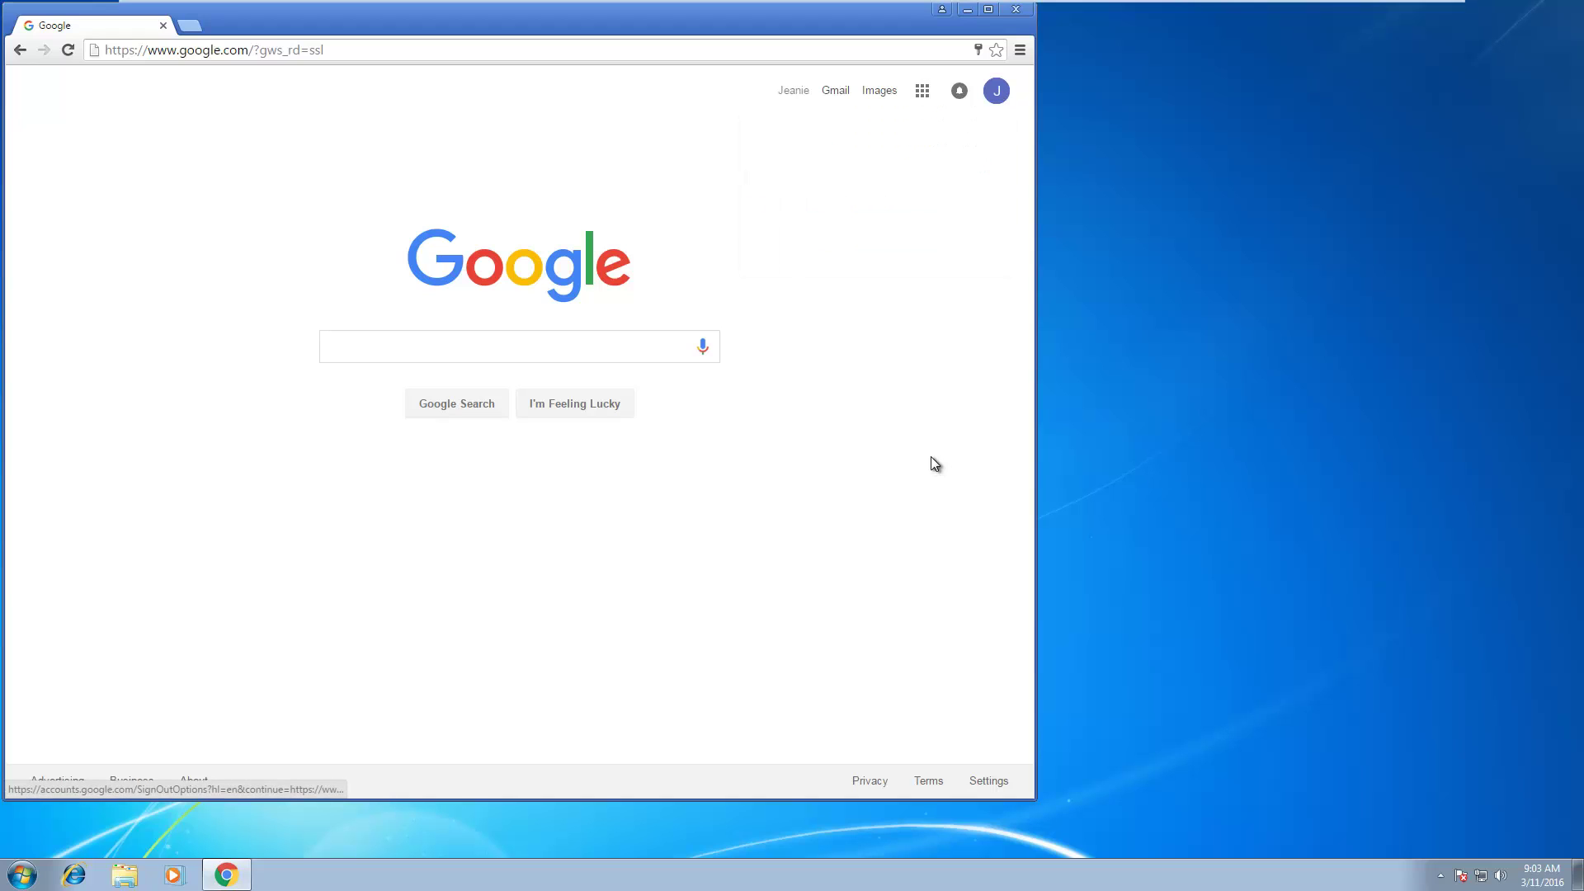
{"action": "left_click", "coordinate": [1023, 11]}
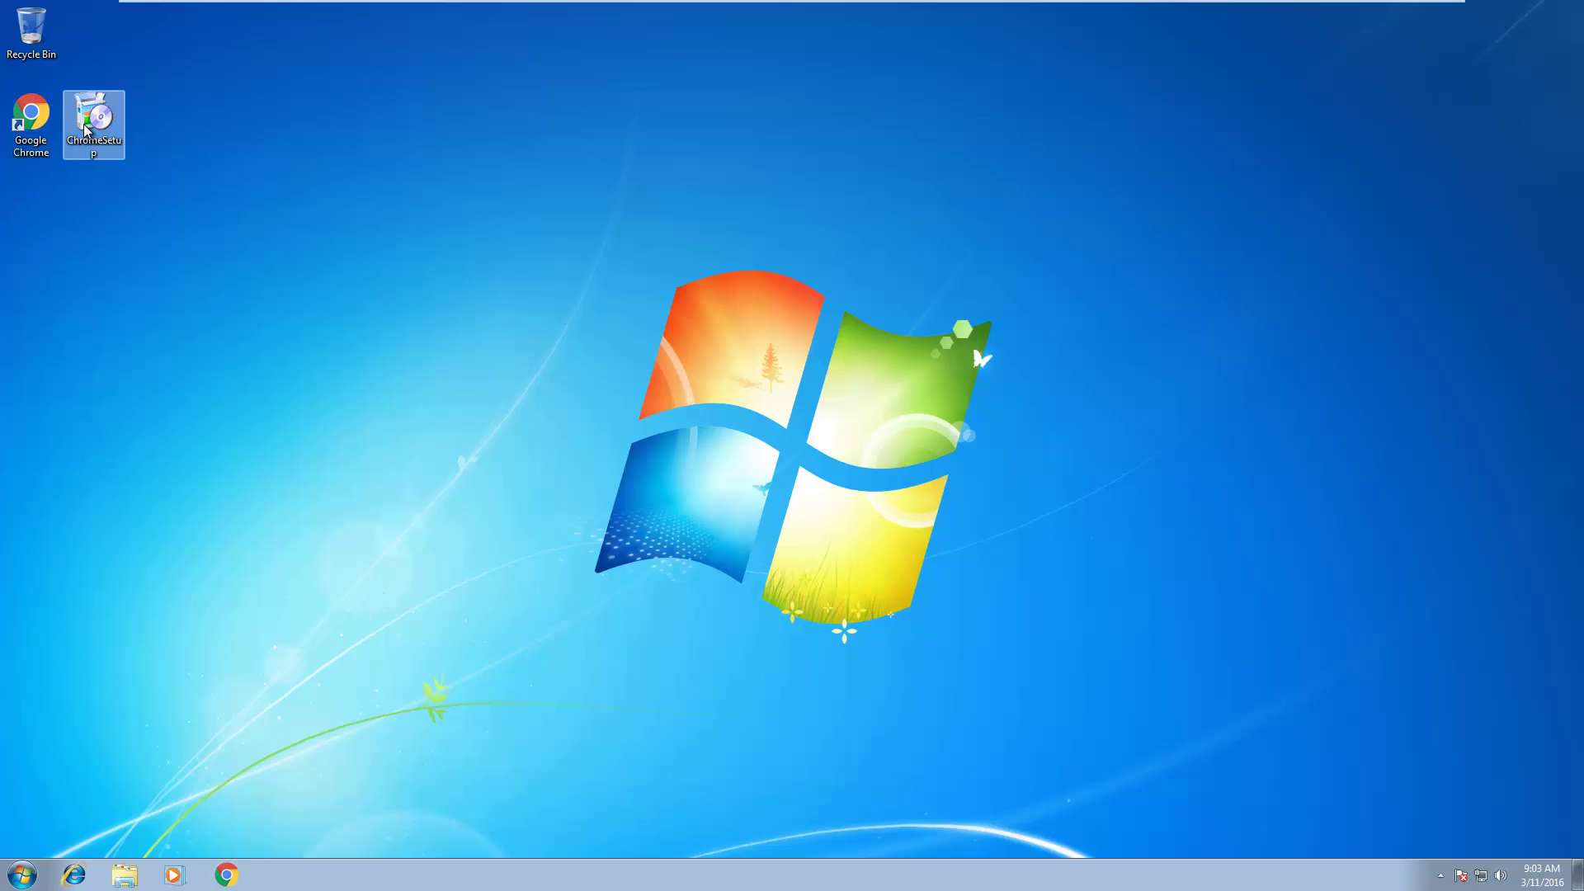
- Tidy the ChromeSetup icon, then bring up Run with %appdata% entered, centred on screen
{"action": "left_click_drag", "start_coordinate": [80, 132], "coordinate": [37, 216]}
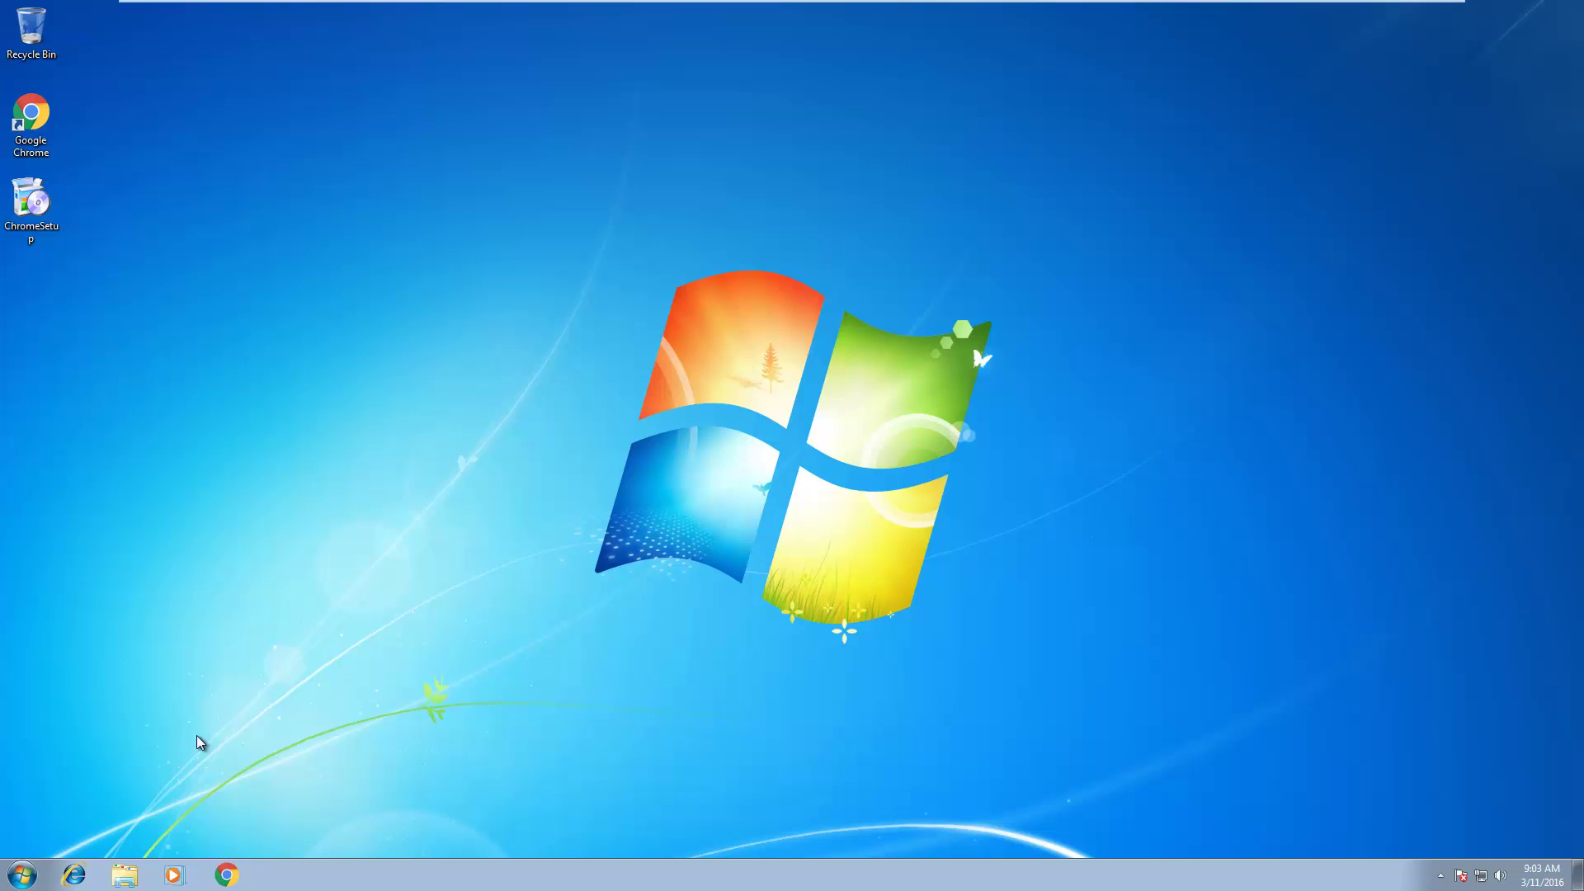
{"action": "left_click", "coordinate": [23, 874]}
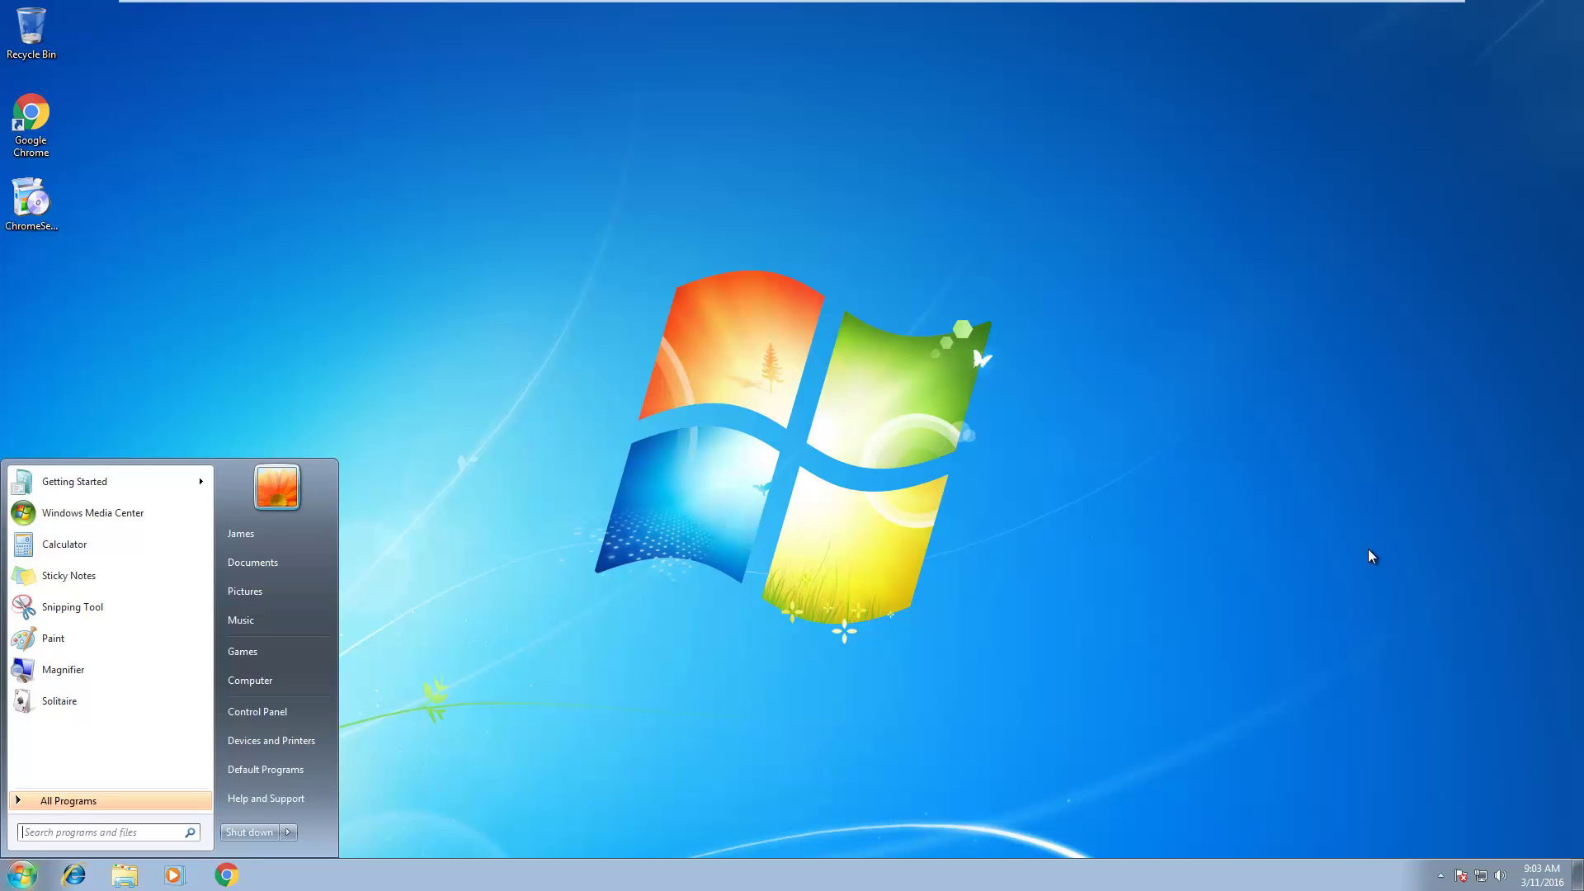
{"action": "key", "text": "super+r"}
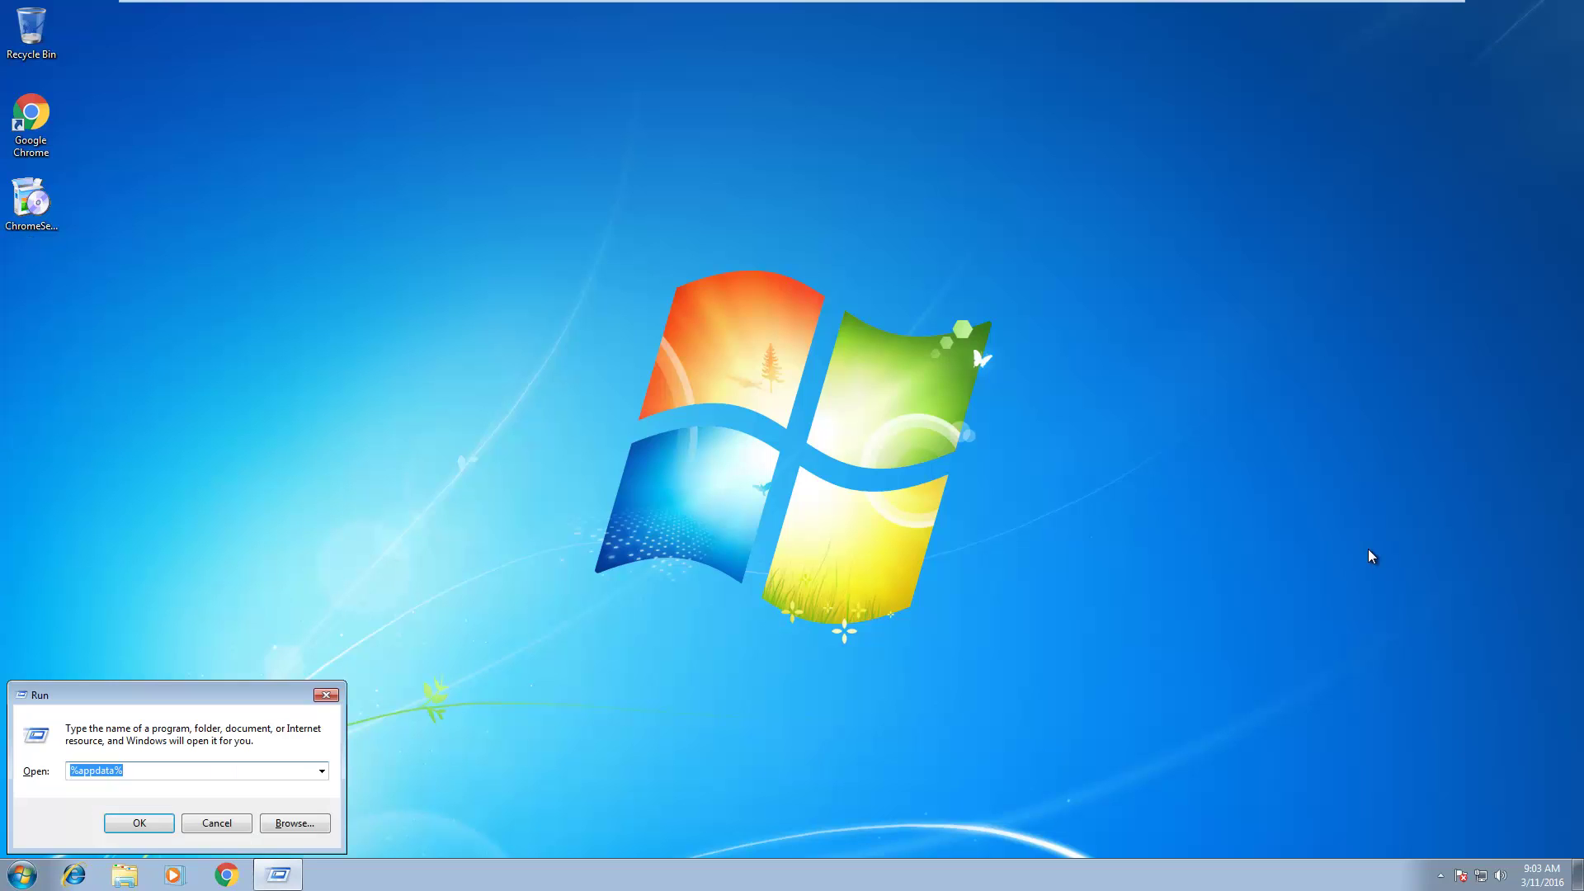
{"action": "left_click", "coordinate": [142, 768]}
{"action": "left_click_drag", "start_coordinate": [157, 697], "coordinate": [804, 306]}
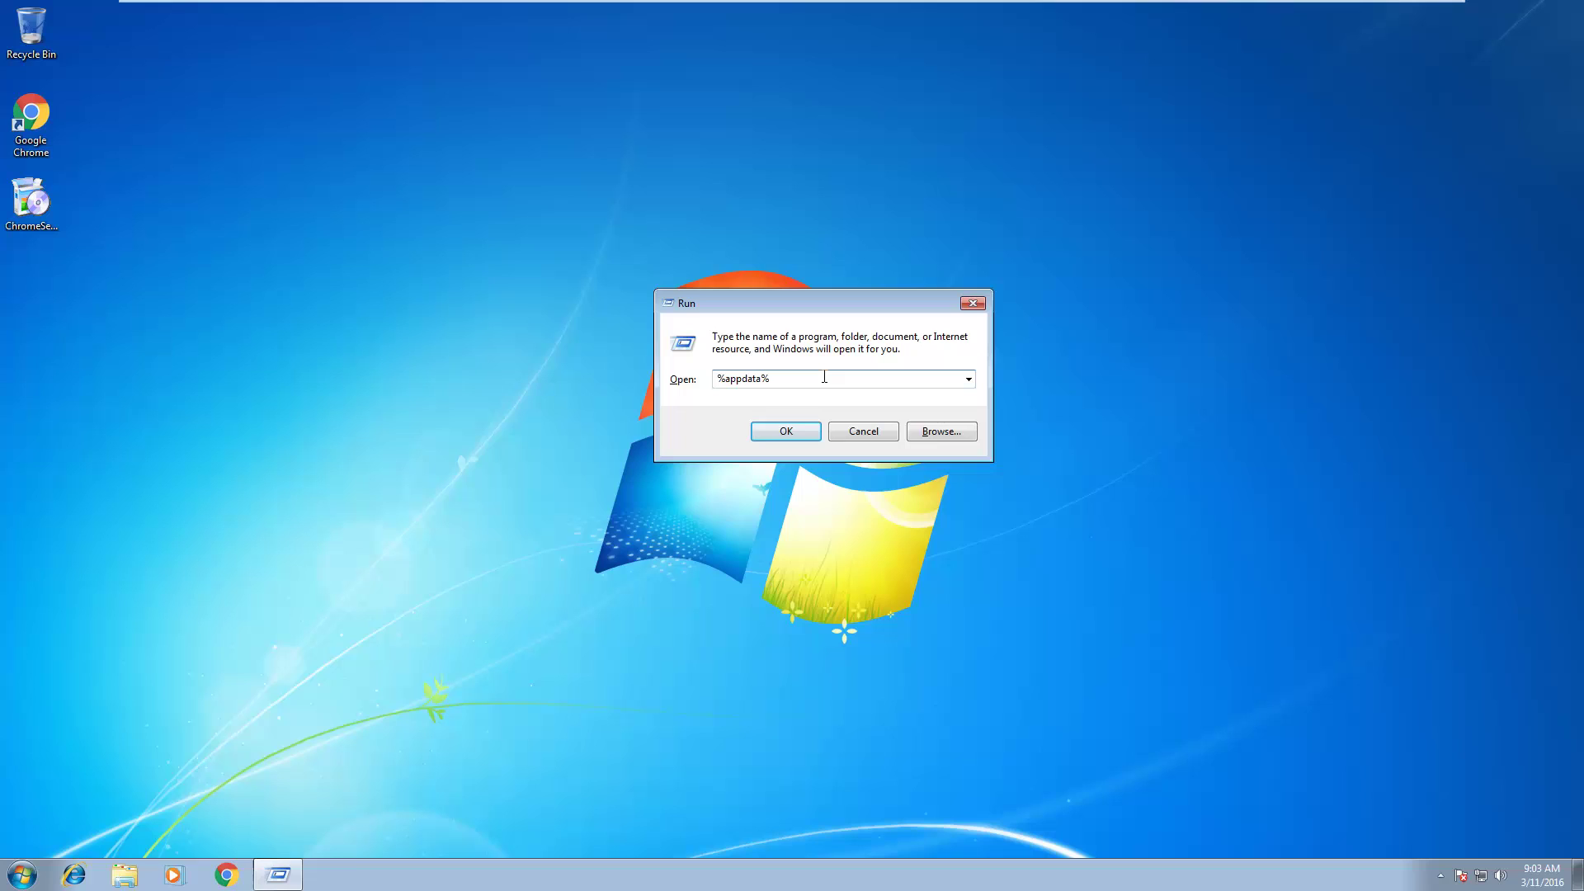
- Launch the %appdata% location from the Run prompt
{"action": "double_click", "coordinate": [743, 379]}
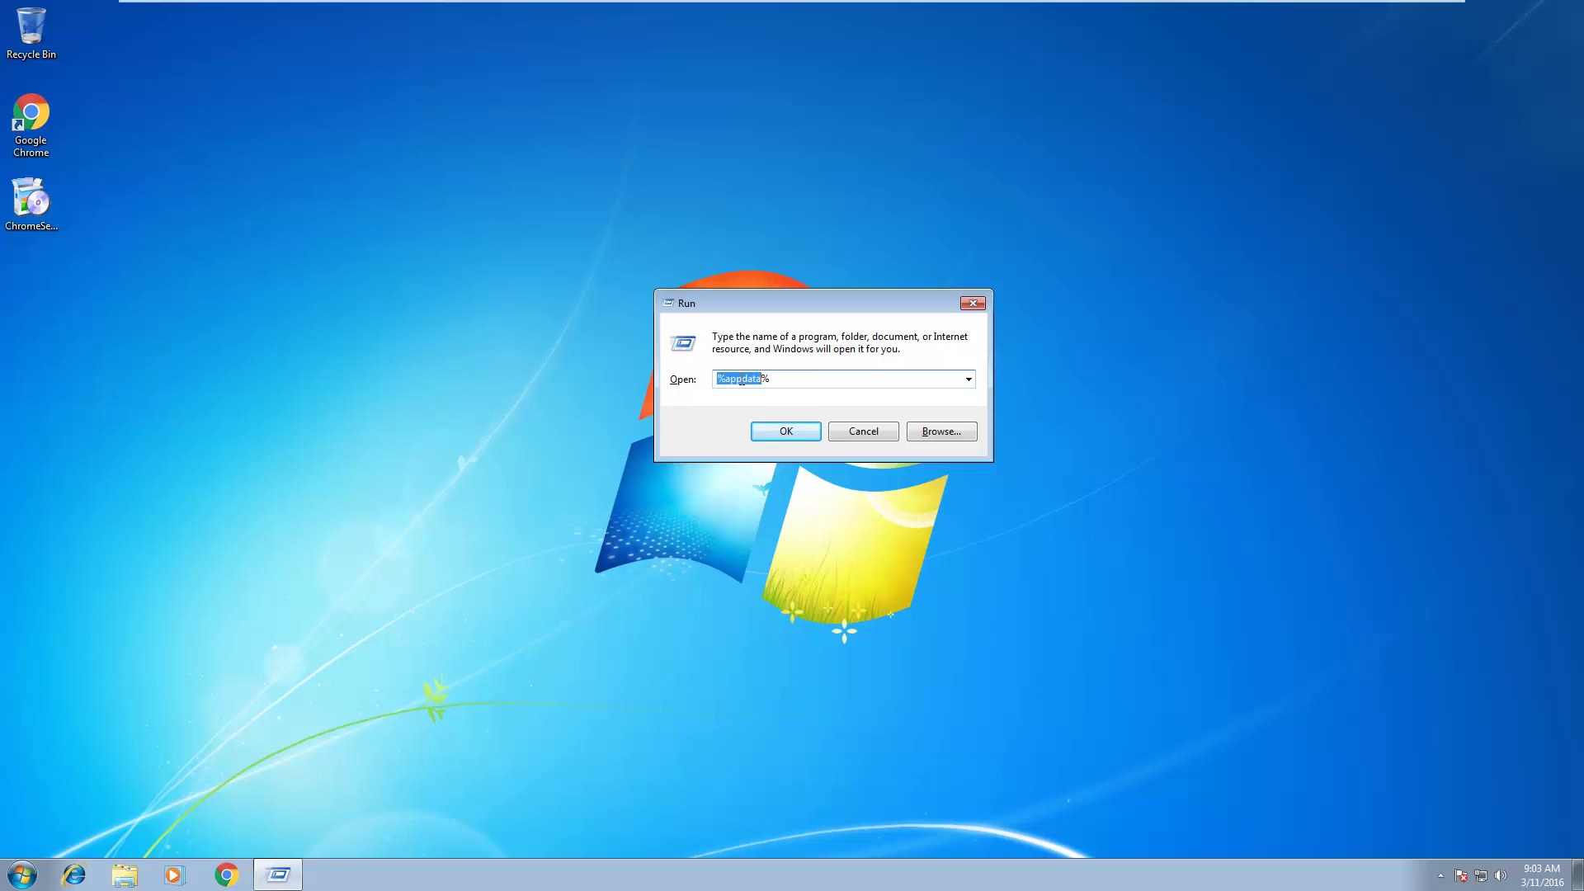
{"action": "left_click", "coordinate": [743, 379]}
{"action": "key", "text": "Return"}
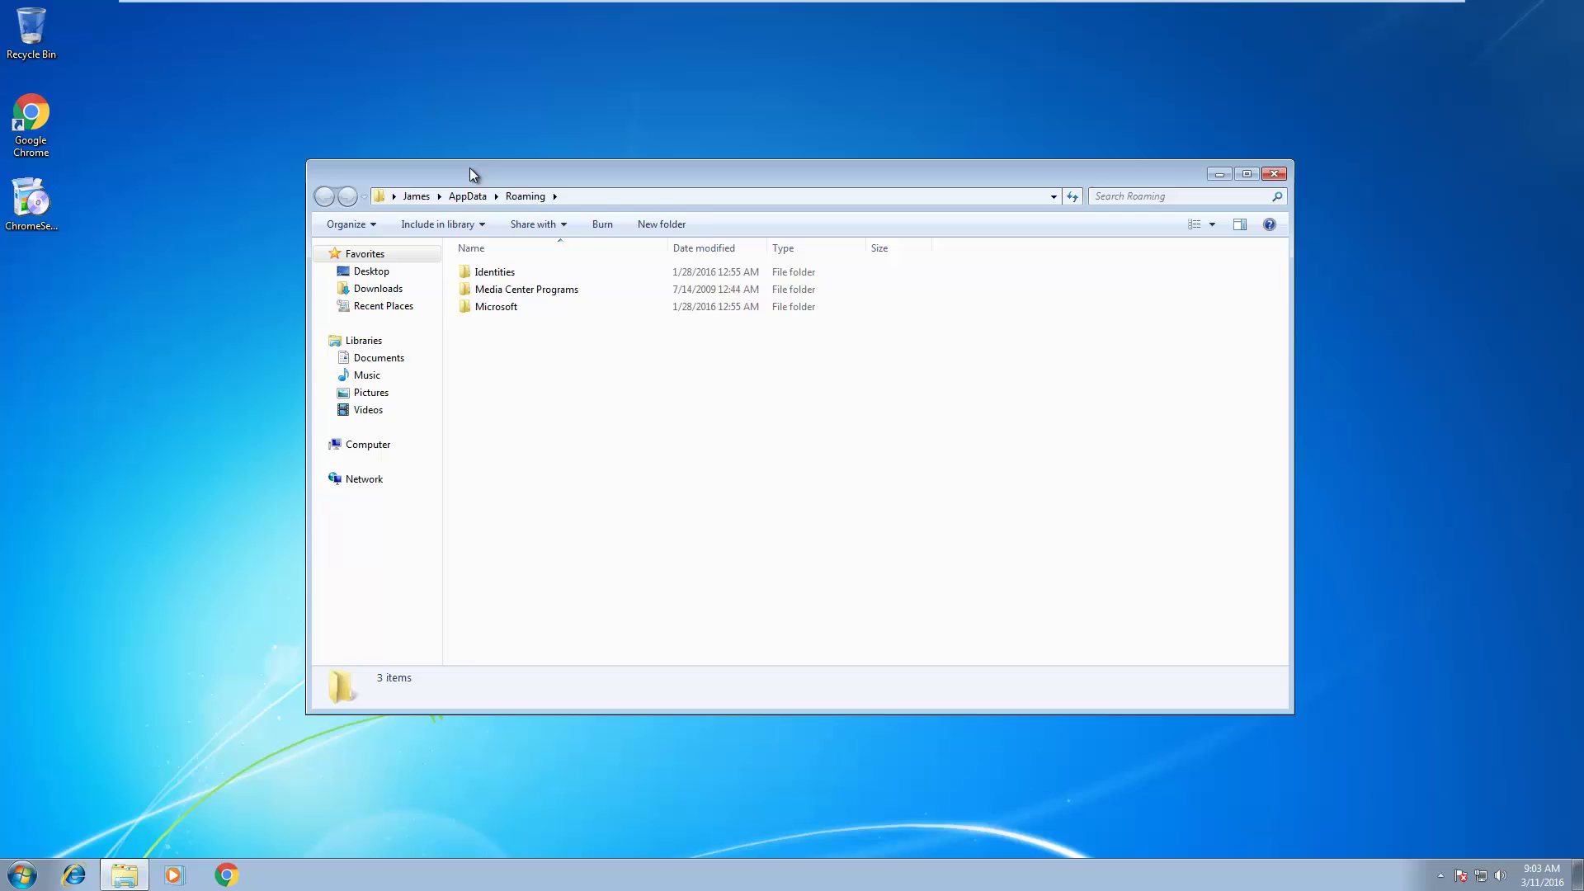
- Go up to AppData and into Local\Google\Chrome\User Data, selecting the Default folder
{"action": "left_click", "coordinate": [467, 196]}
{"action": "left_click", "coordinate": [533, 453]}
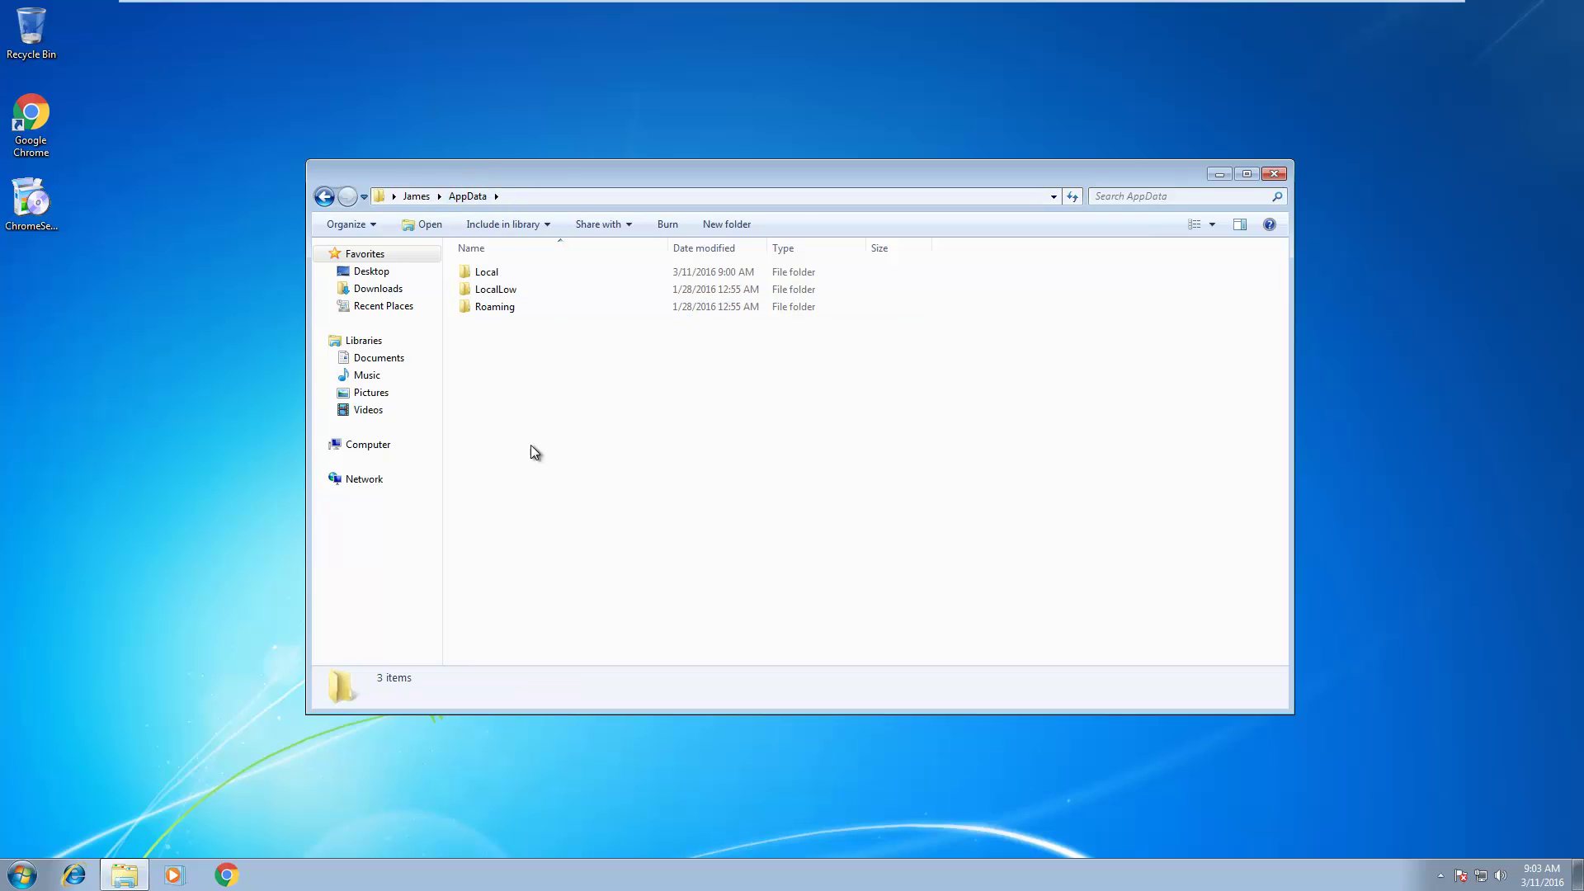
{"action": "double_click", "coordinate": [501, 273]}
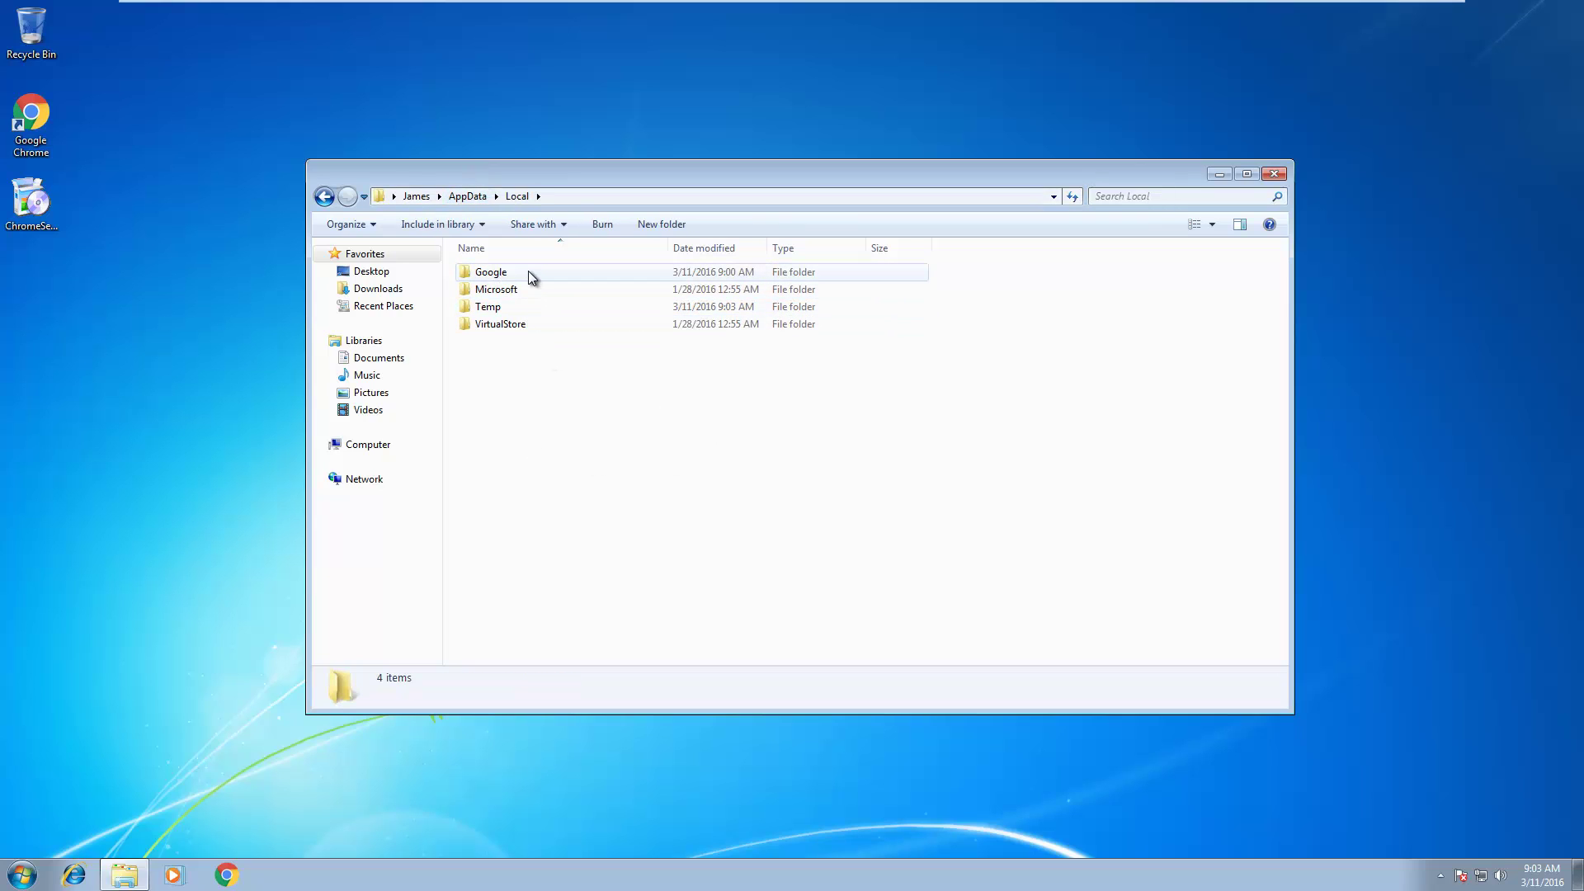
{"action": "double_click", "coordinate": [528, 270]}
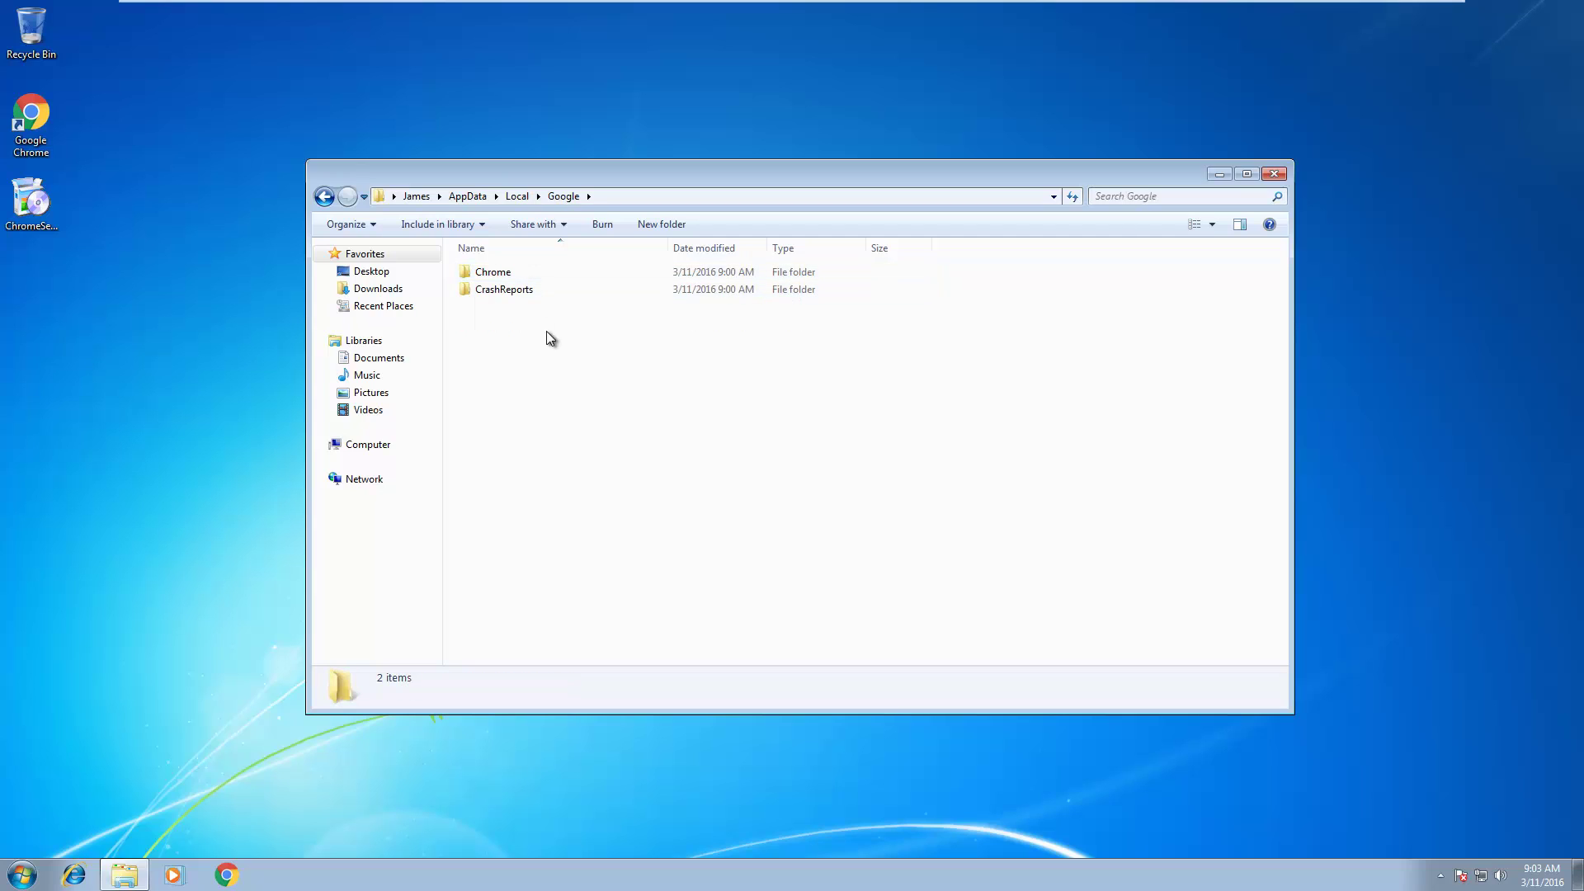
{"action": "left_click", "coordinate": [533, 279]}
{"action": "double_click", "coordinate": [533, 279]}
{"action": "double_click", "coordinate": [533, 275]}
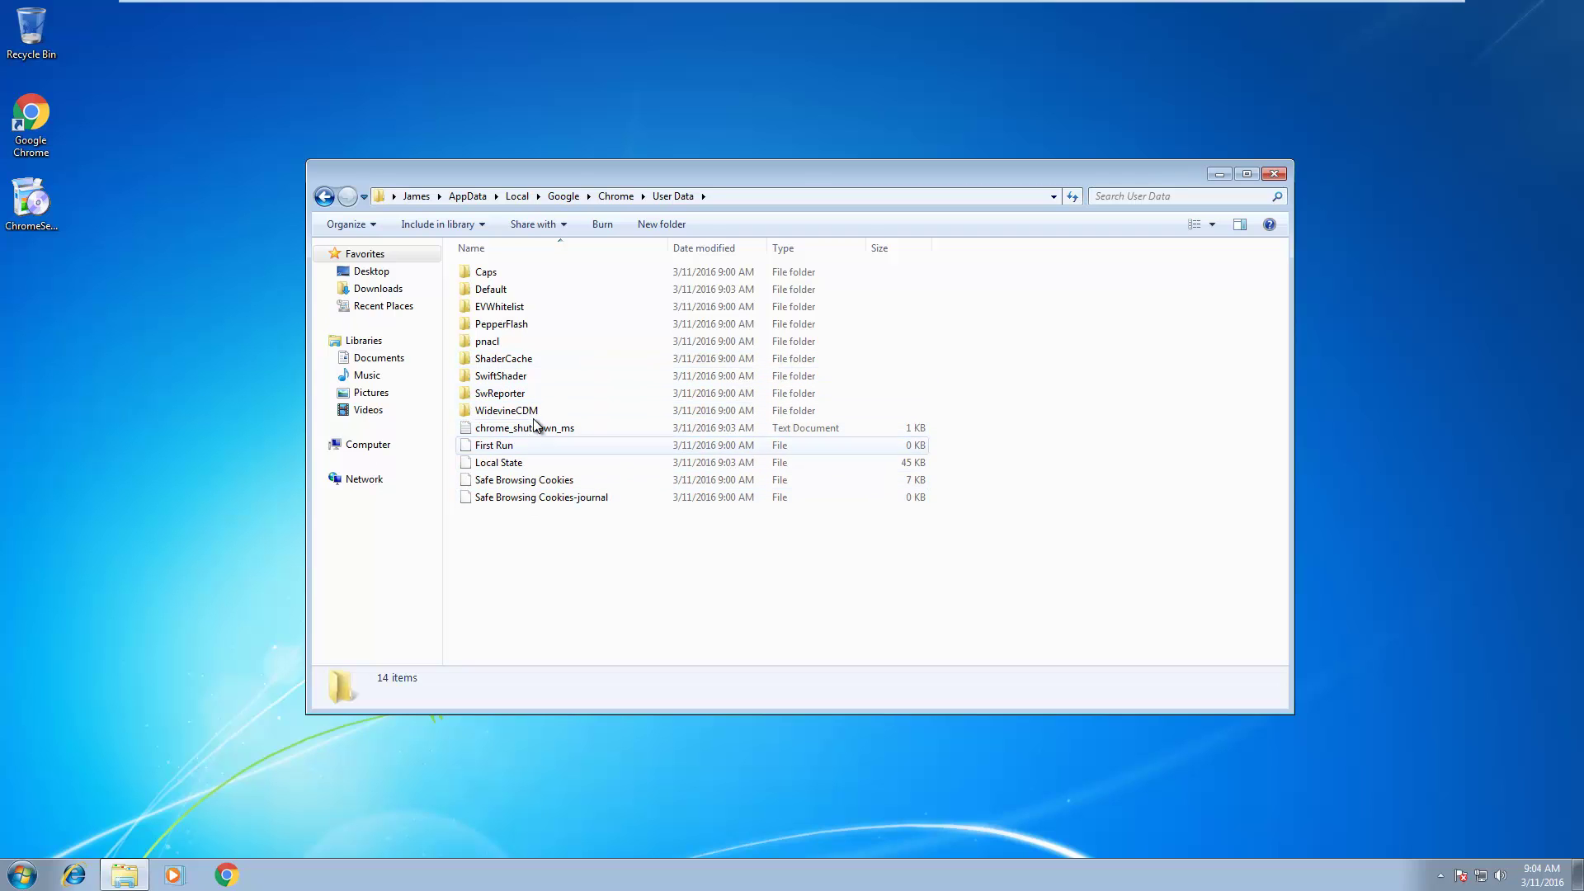
{"action": "left_click", "coordinate": [521, 290]}
{"action": "left_click", "coordinate": [522, 291]}
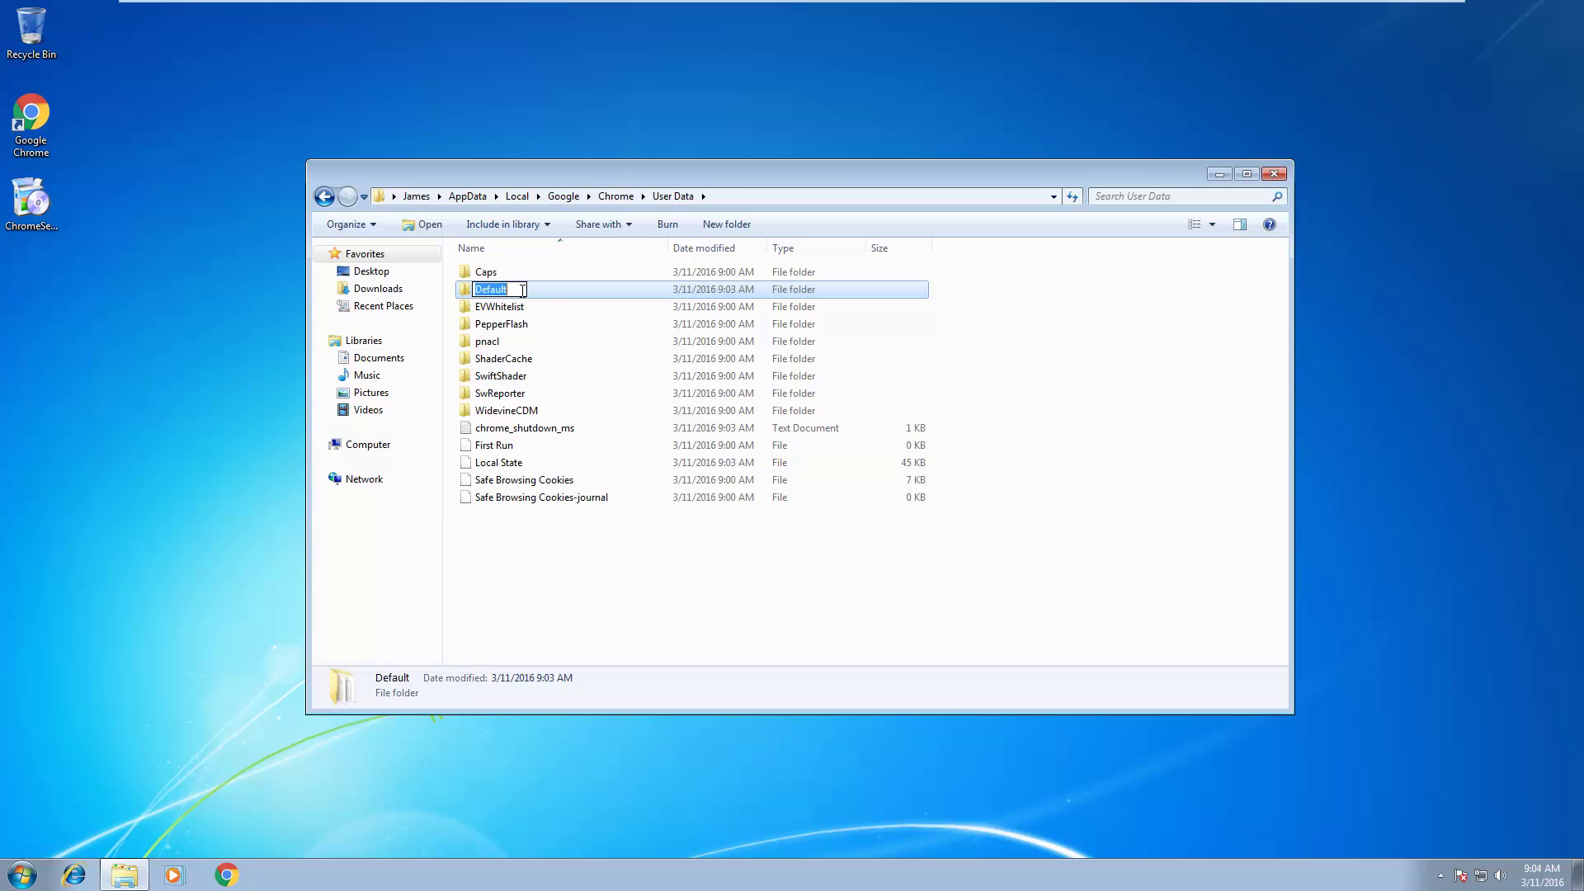
- Copy the Cookies file from the Default profile onto the desktop, then close Explorer
{"action": "double_click", "coordinate": [548, 287]}
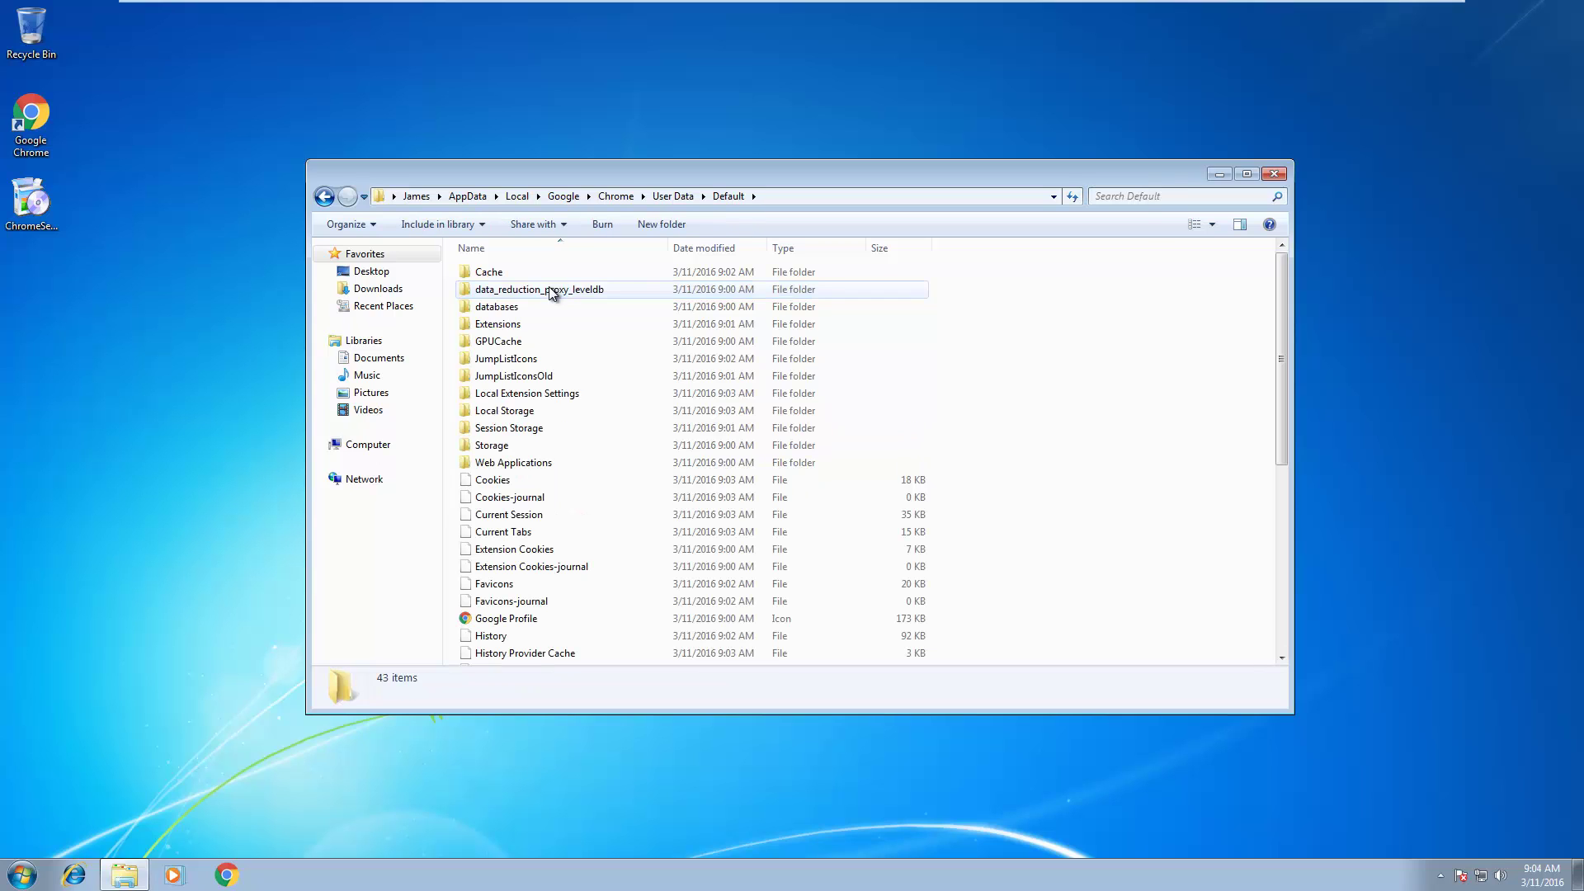
{"action": "left_click", "coordinate": [542, 480]}
{"action": "right_click", "coordinate": [543, 480]}
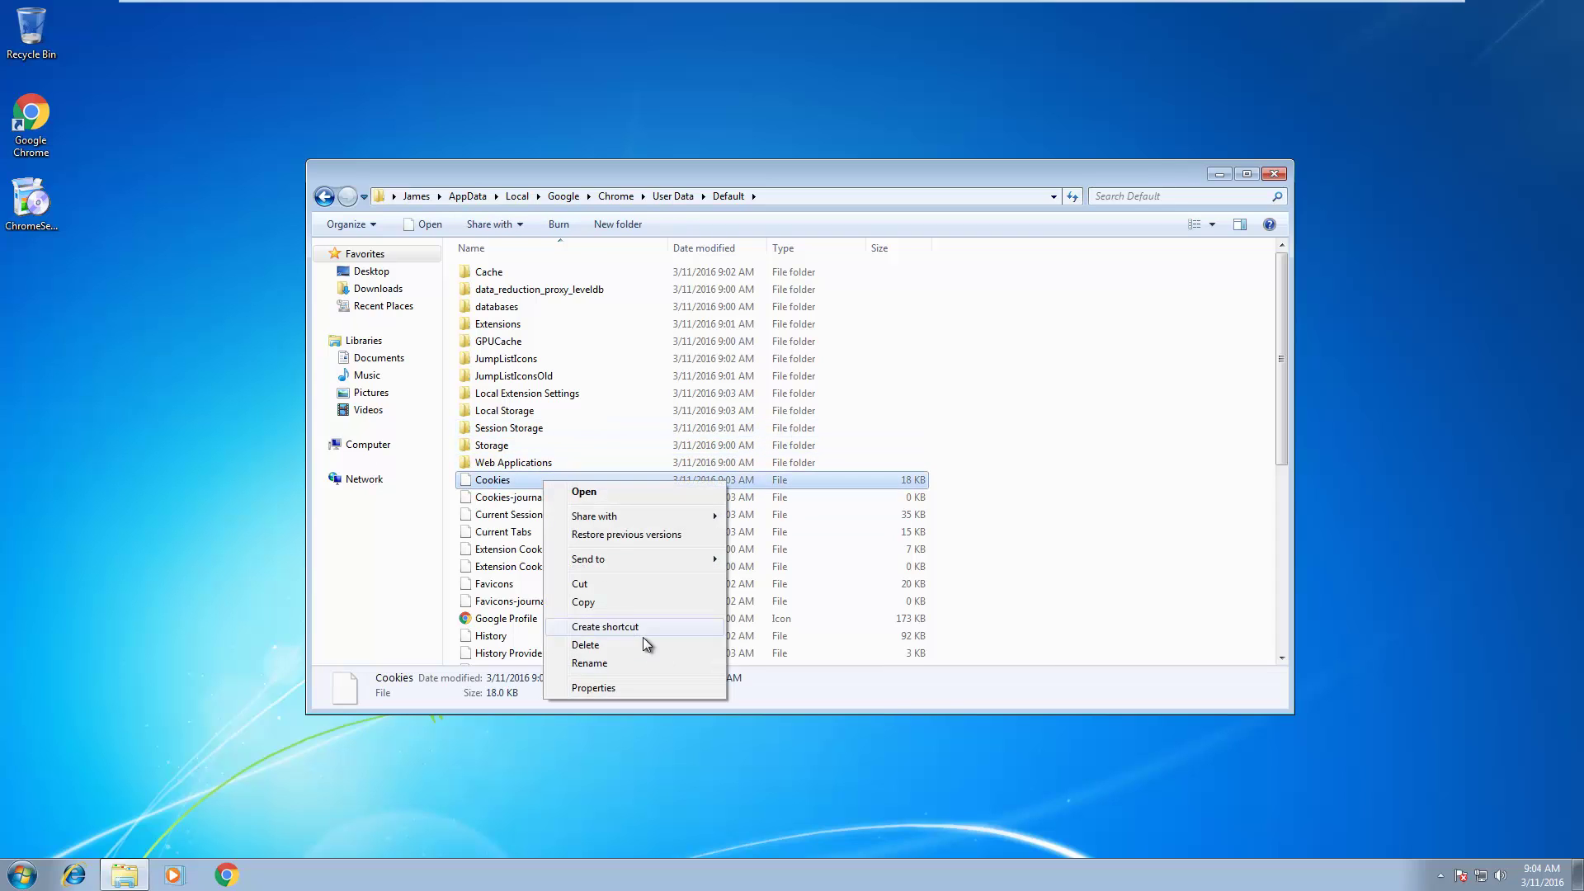
{"action": "left_click", "coordinate": [621, 606]}
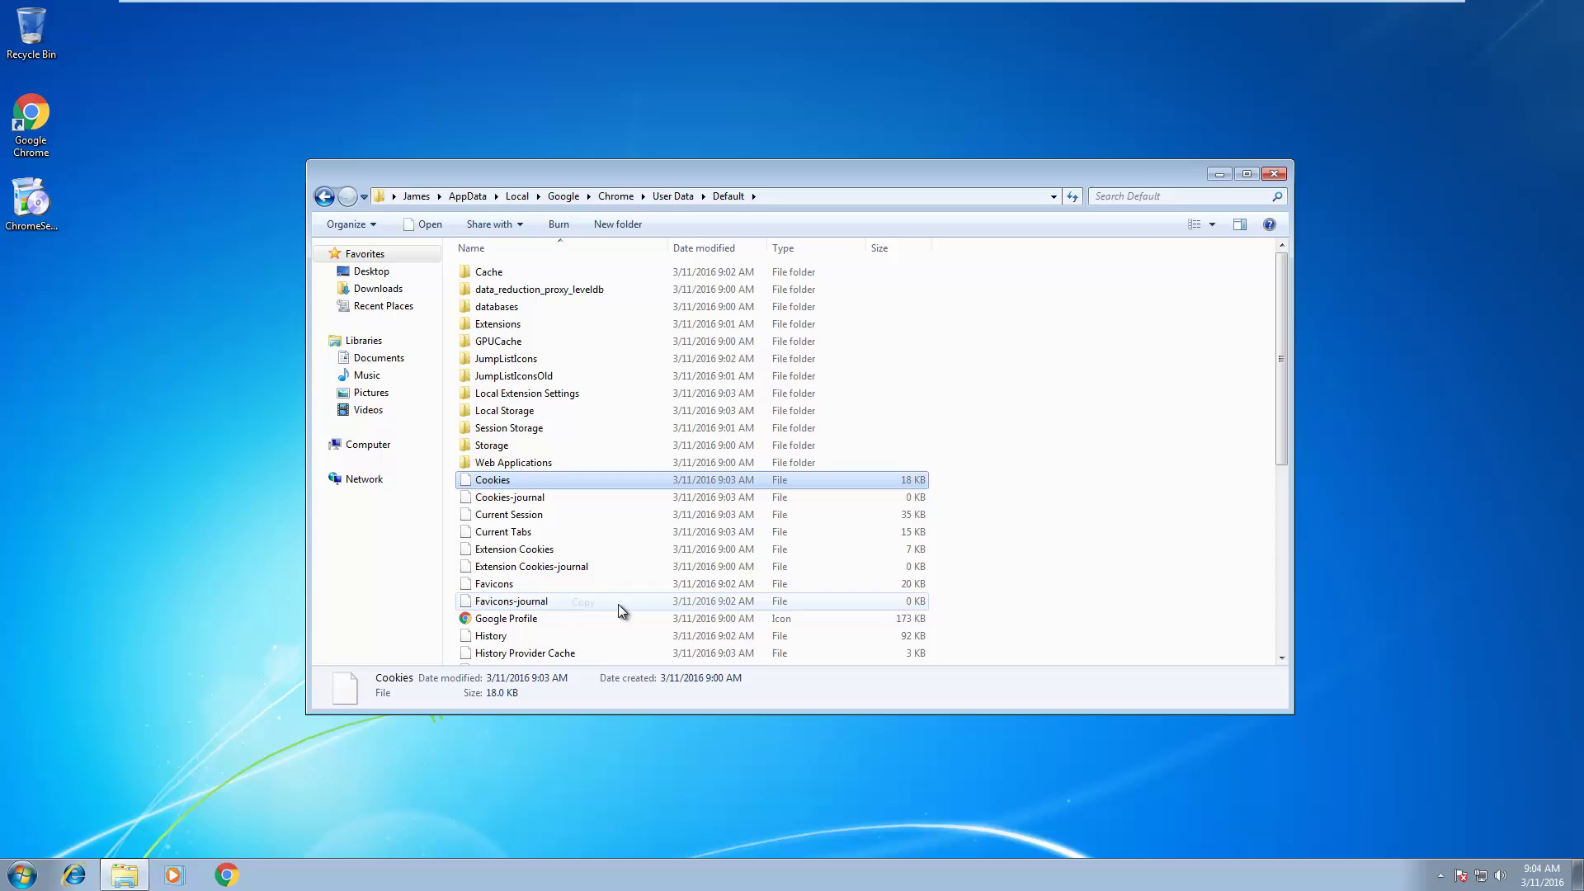
{"action": "right_click", "coordinate": [163, 367]}
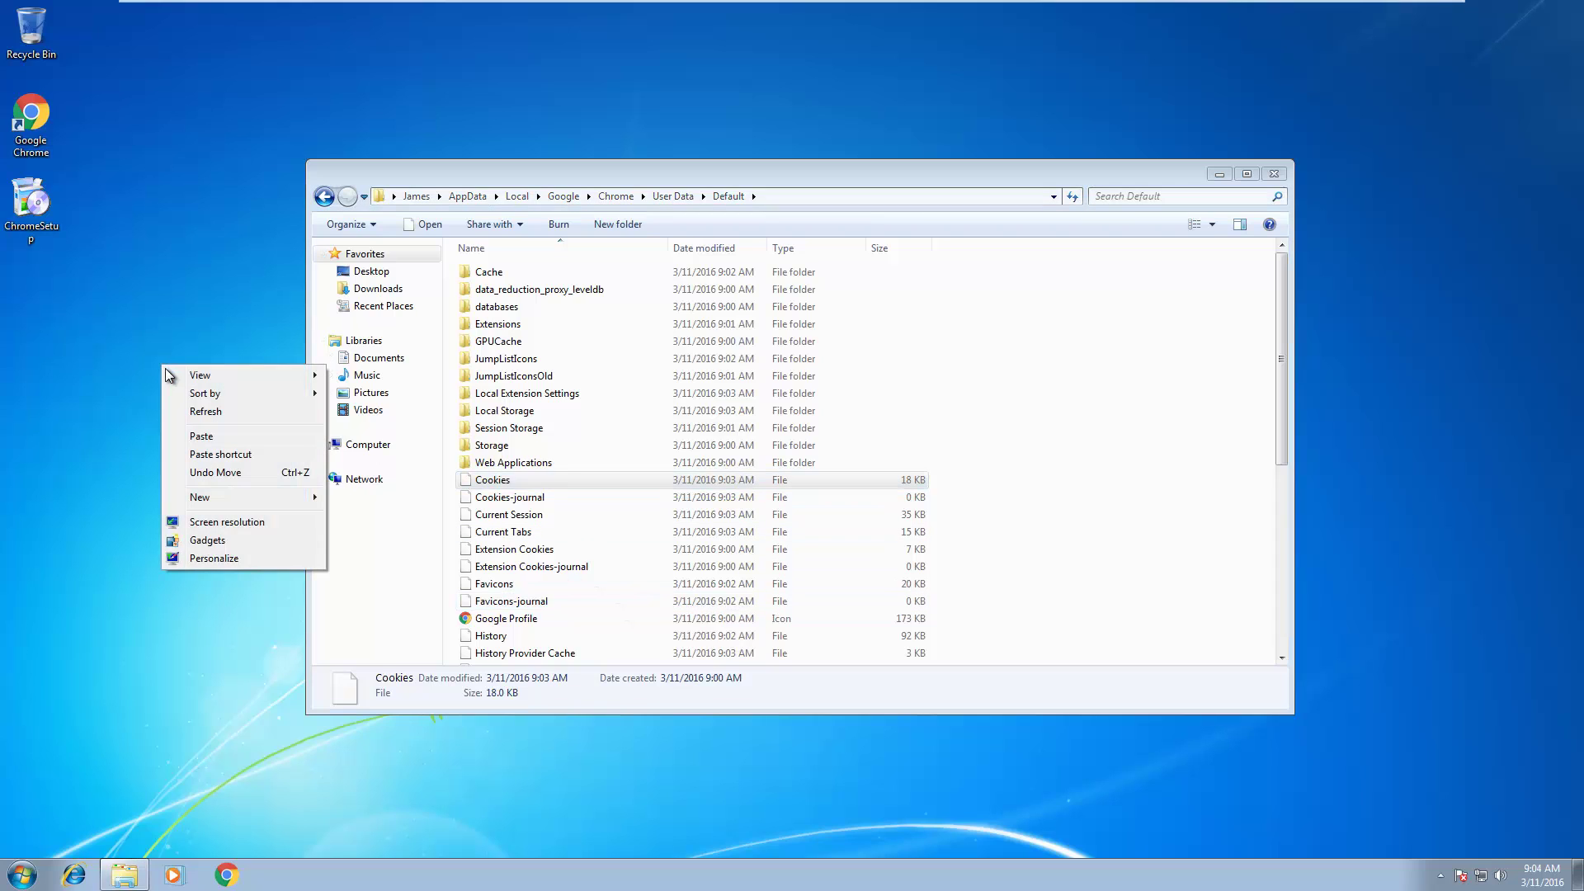
{"action": "left_click", "coordinate": [218, 437]}
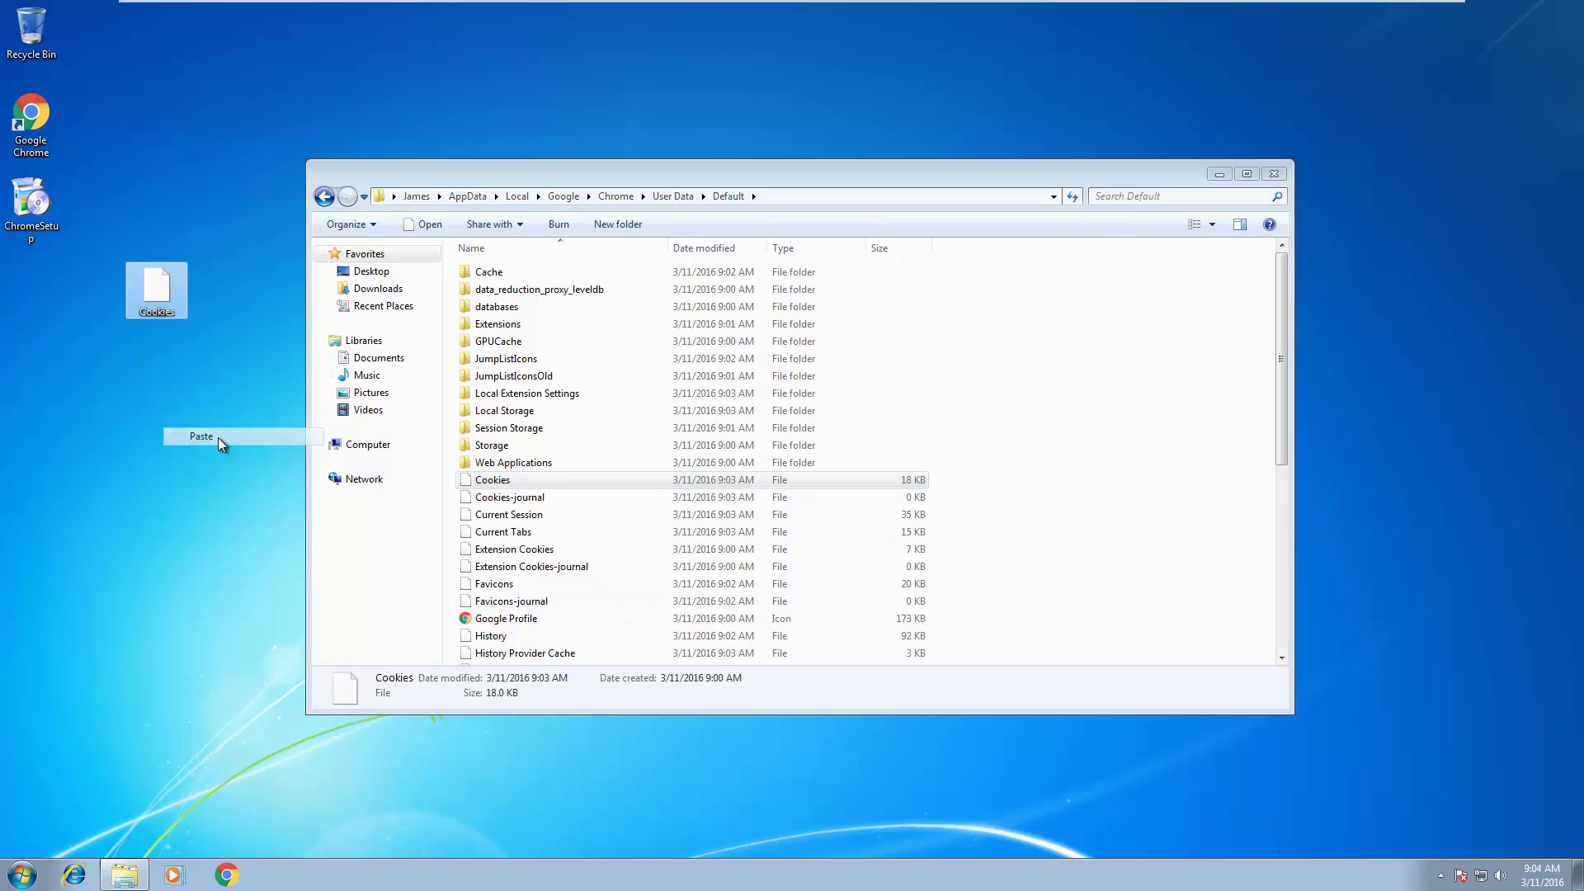
{"action": "left_click", "coordinate": [1271, 179]}
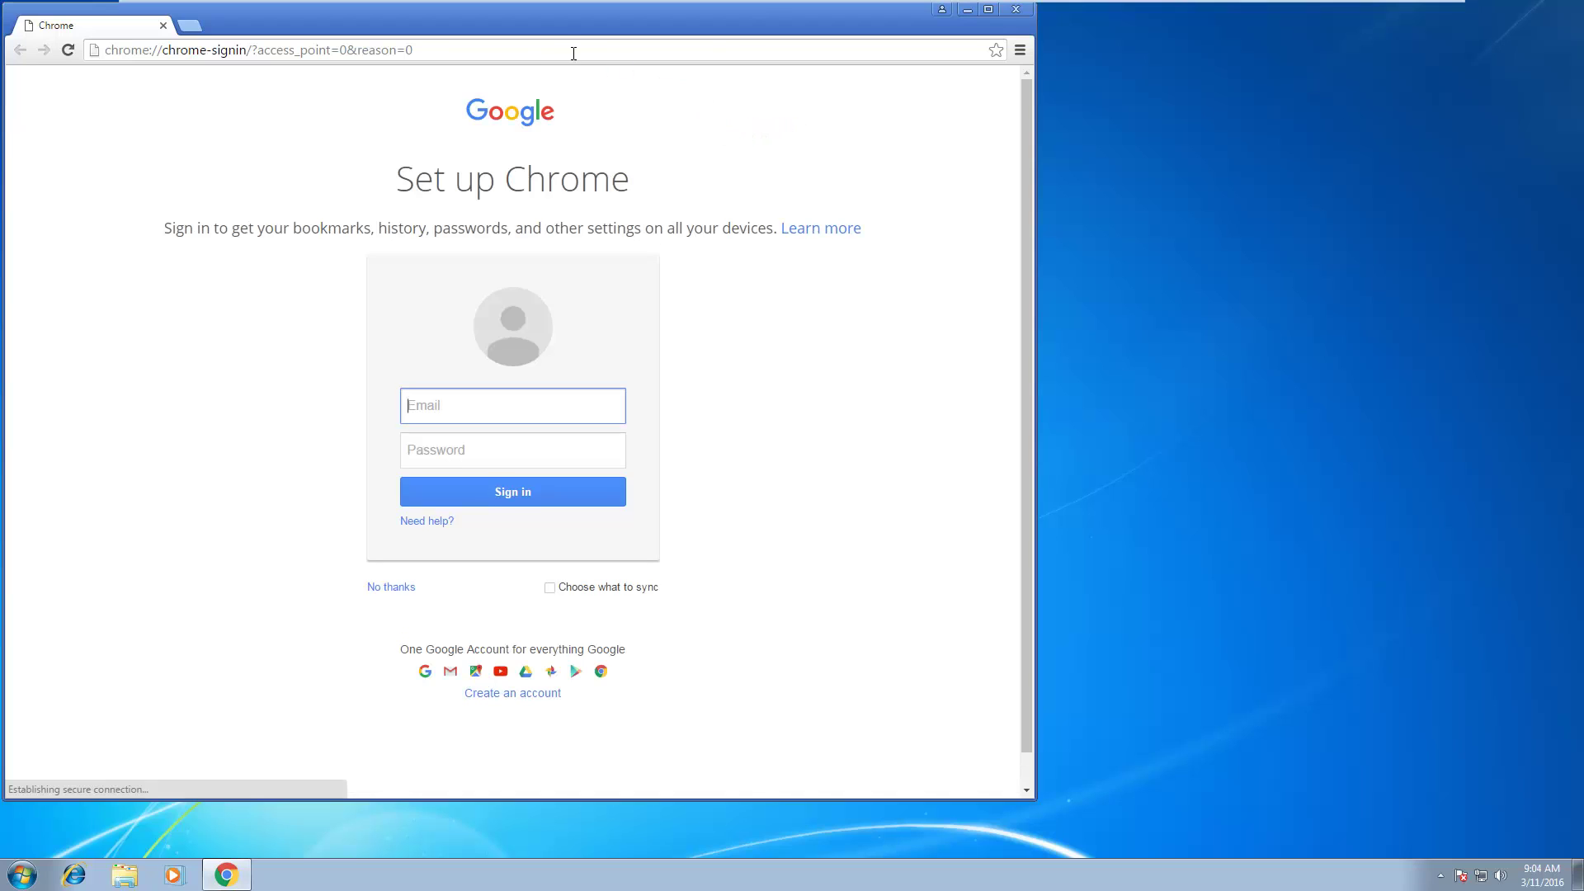
- Load the Google homepage and confirm which account is signed in
{"action": "left_click", "coordinate": [523, 54]}
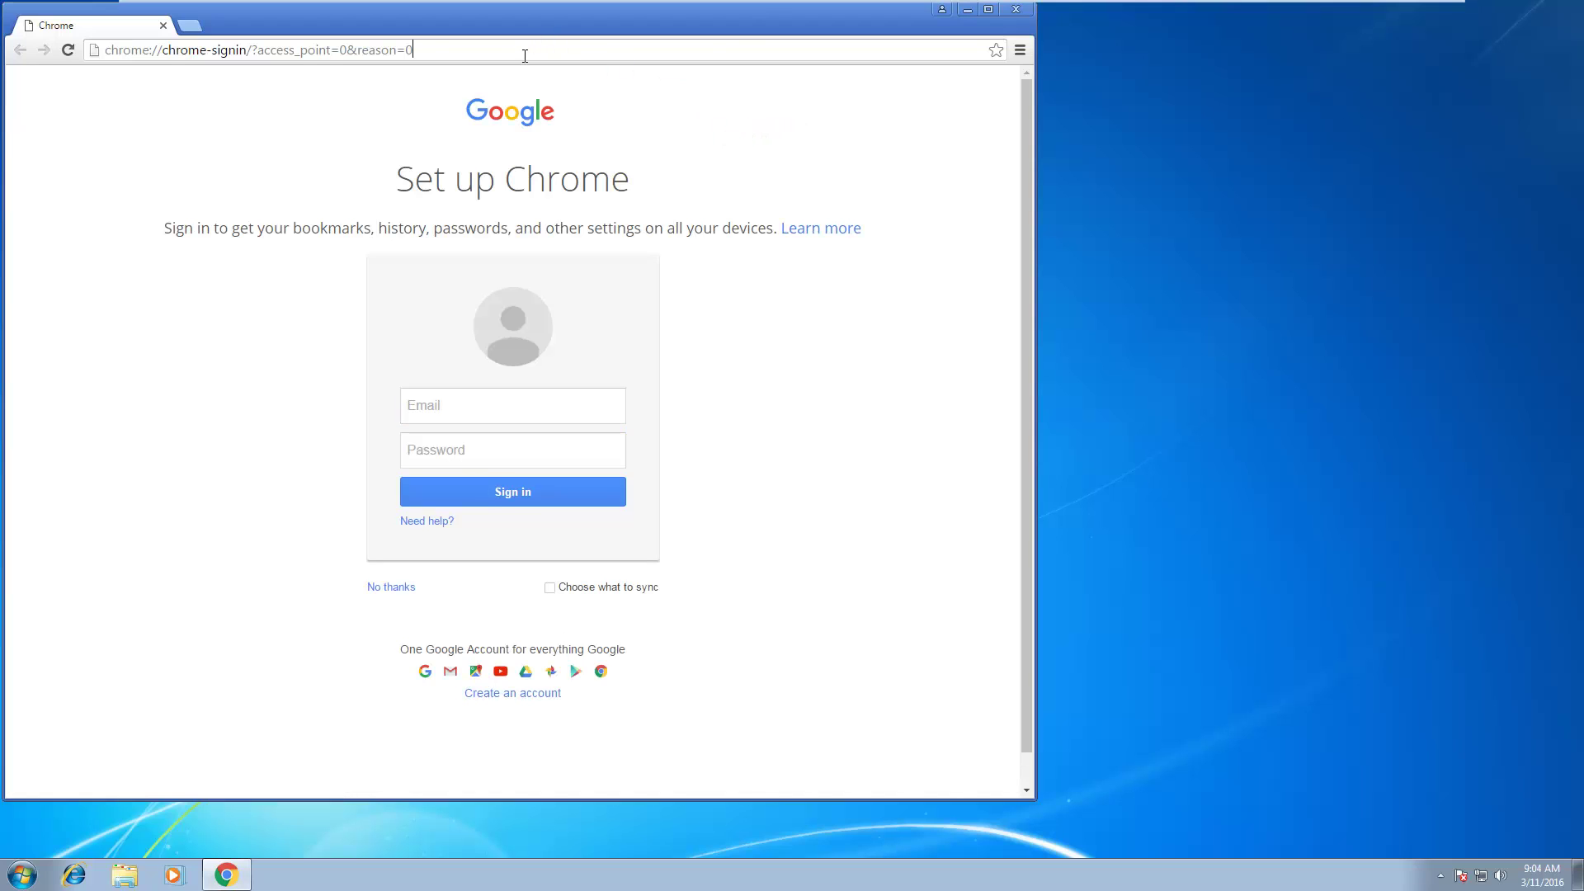
{"action": "triple_click", "coordinate": [533, 48]}
{"action": "type", "text": "google.com"}
{"action": "key", "text": "Return"}
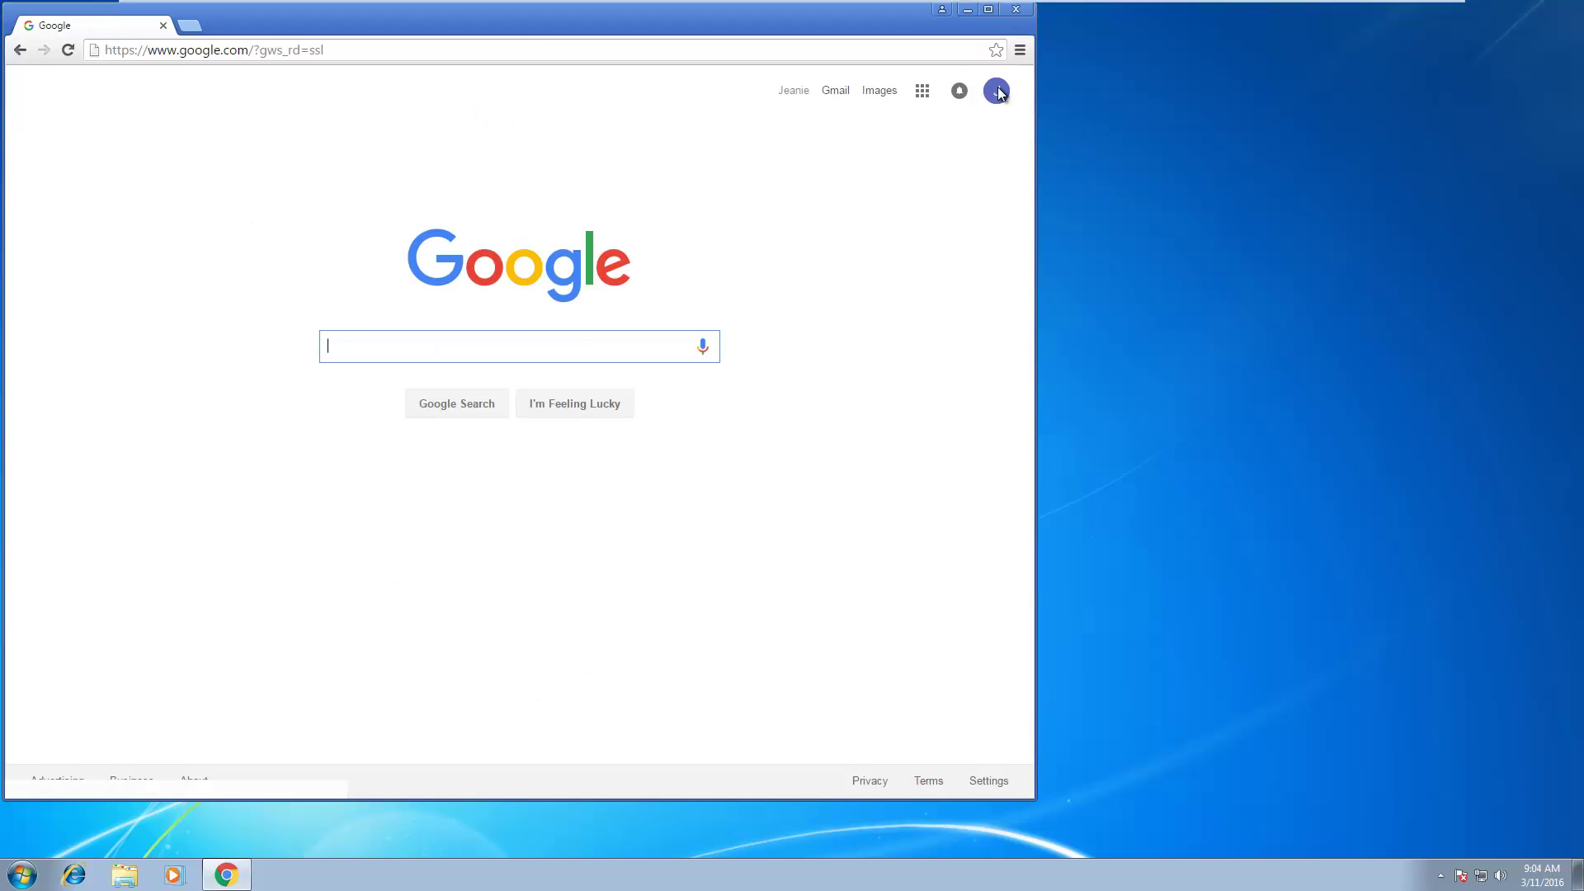
{"action": "left_click", "coordinate": [997, 90]}
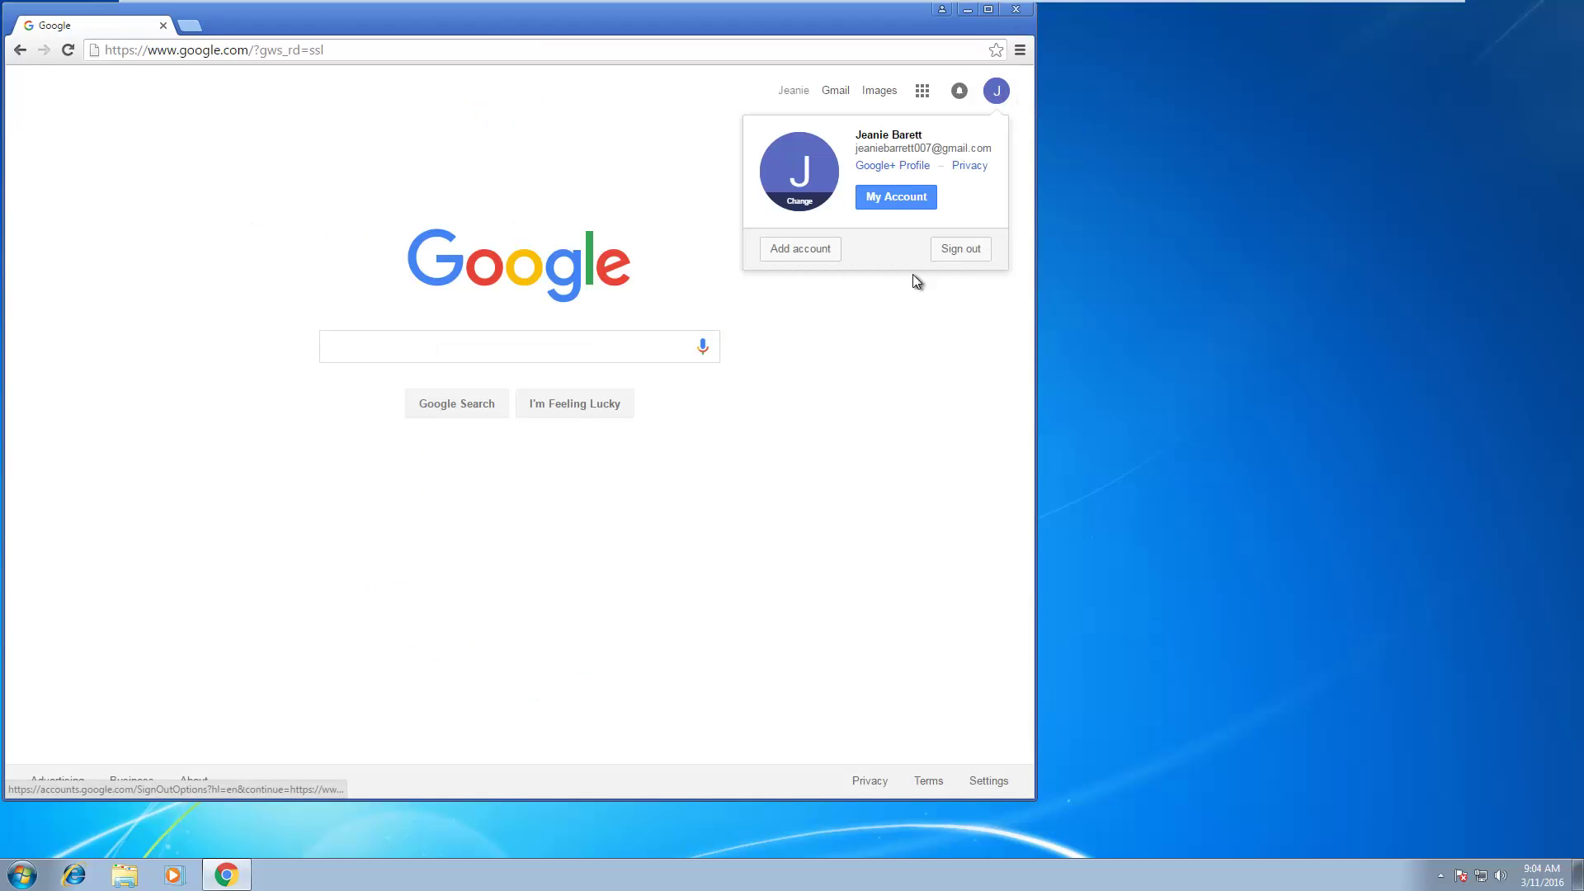
{"action": "left_click_drag", "start_coordinate": [486, 21], "coordinate": [503, 81]}
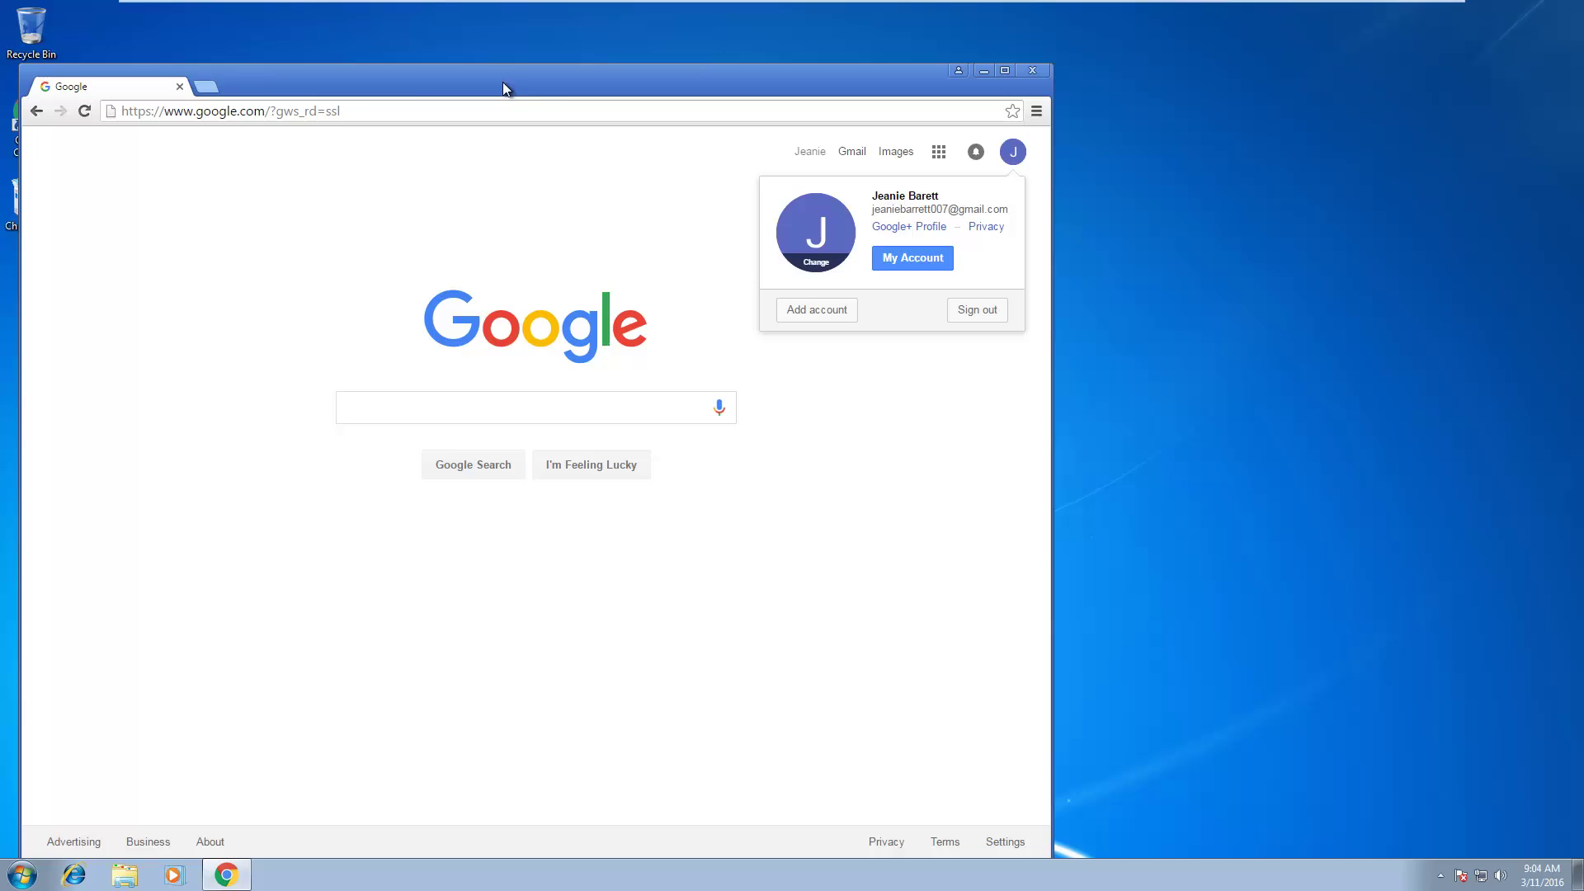
{"action": "left_click", "coordinate": [962, 72]}
{"action": "left_click", "coordinate": [810, 422]}
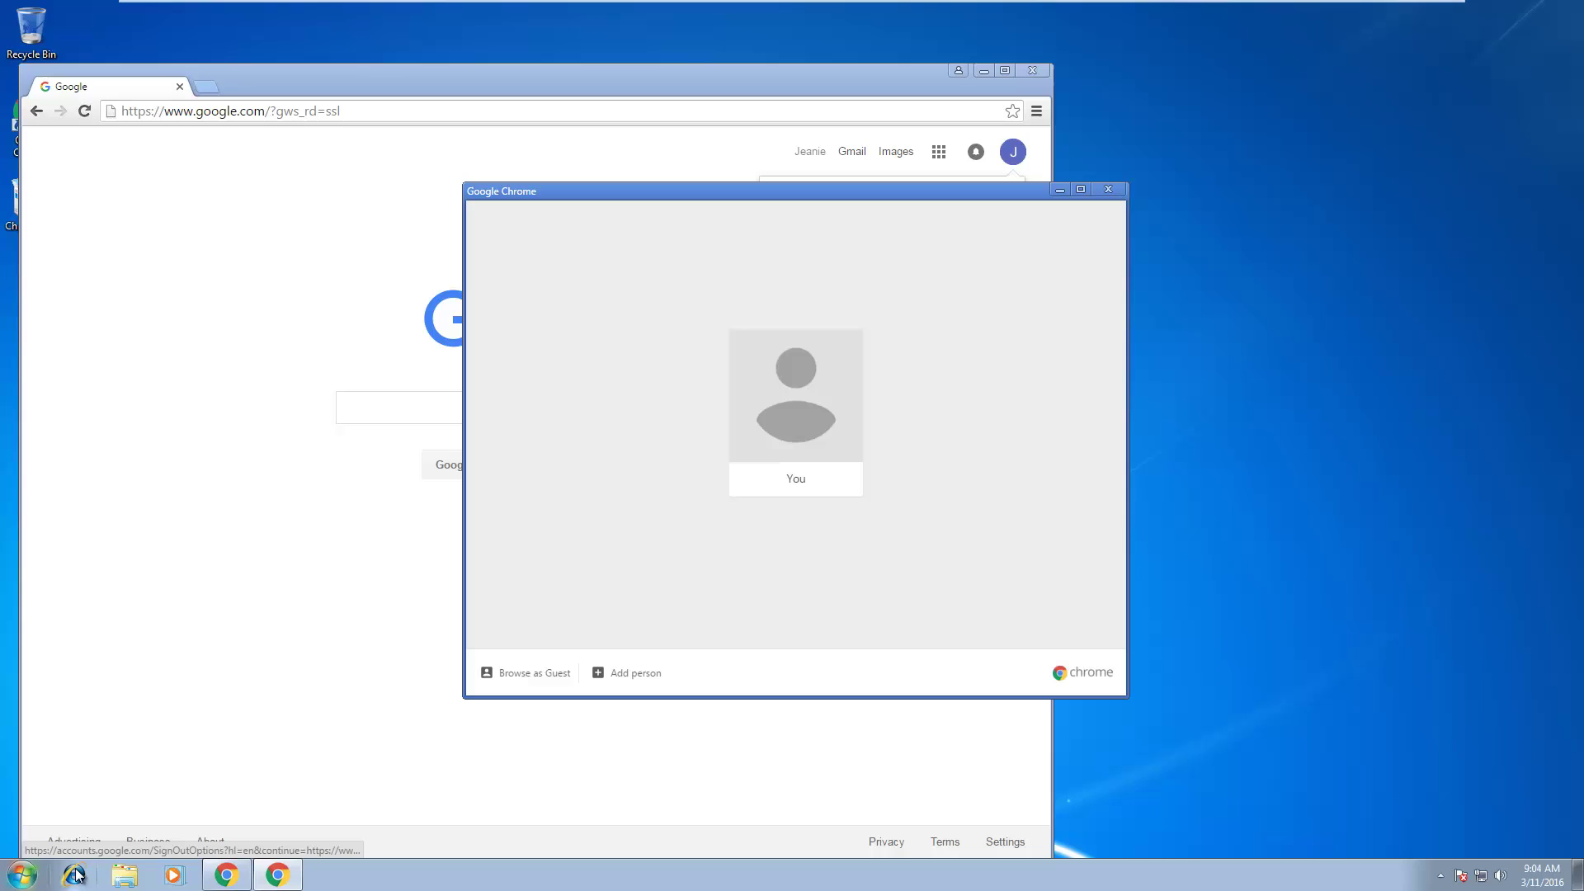
- Reopen %appdata% via Win+R and browse to AppData\Local\Google\Chrome\User Data
{"action": "left_click", "coordinate": [20, 876]}
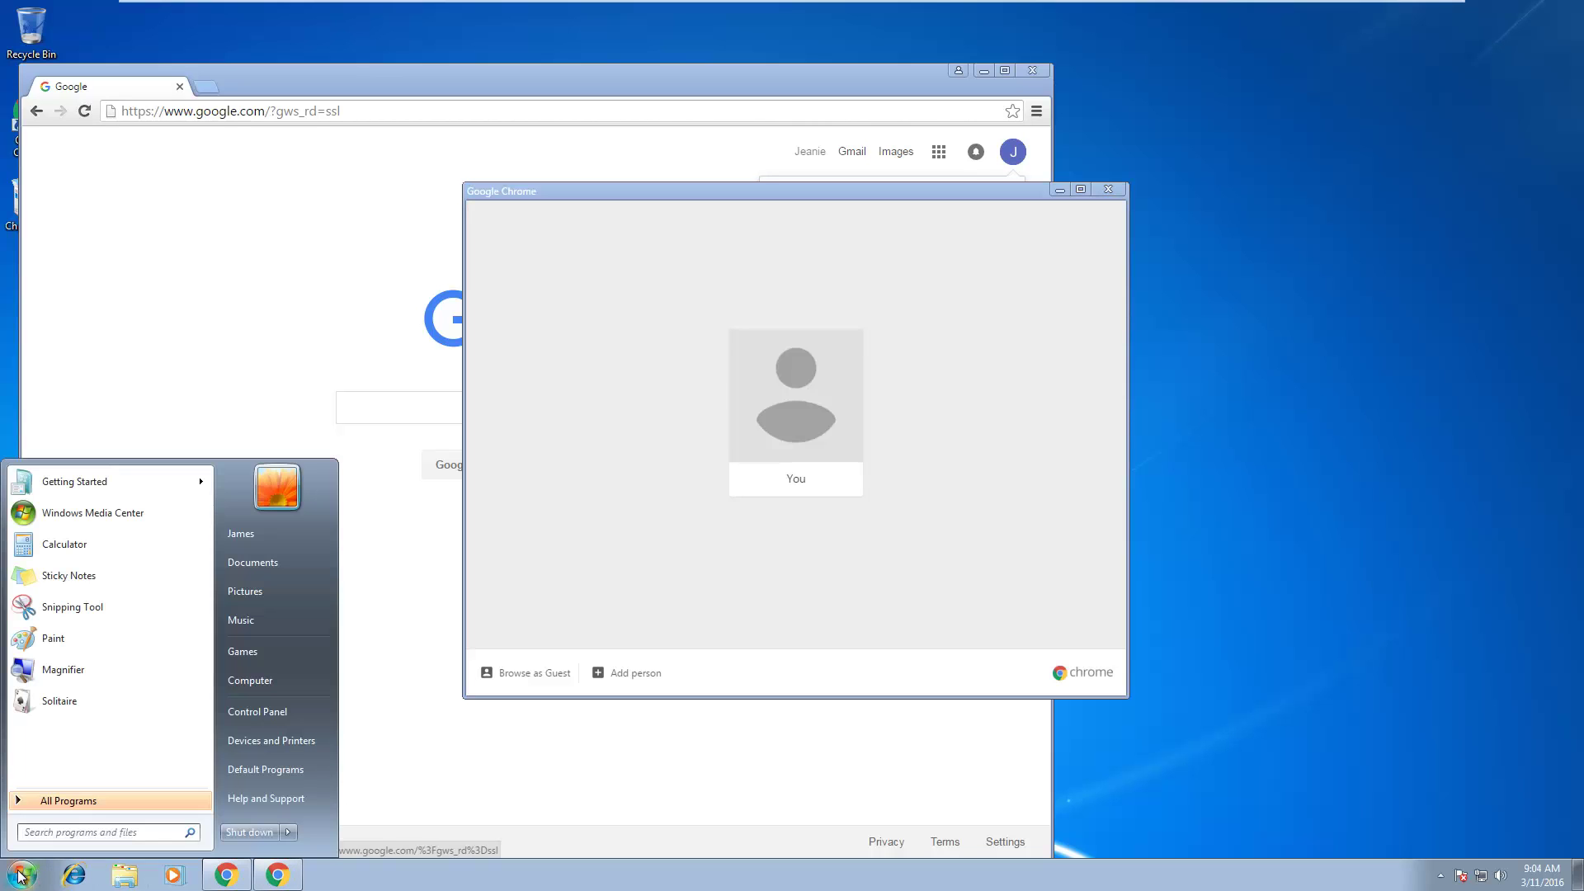
{"action": "key", "text": "super+r"}
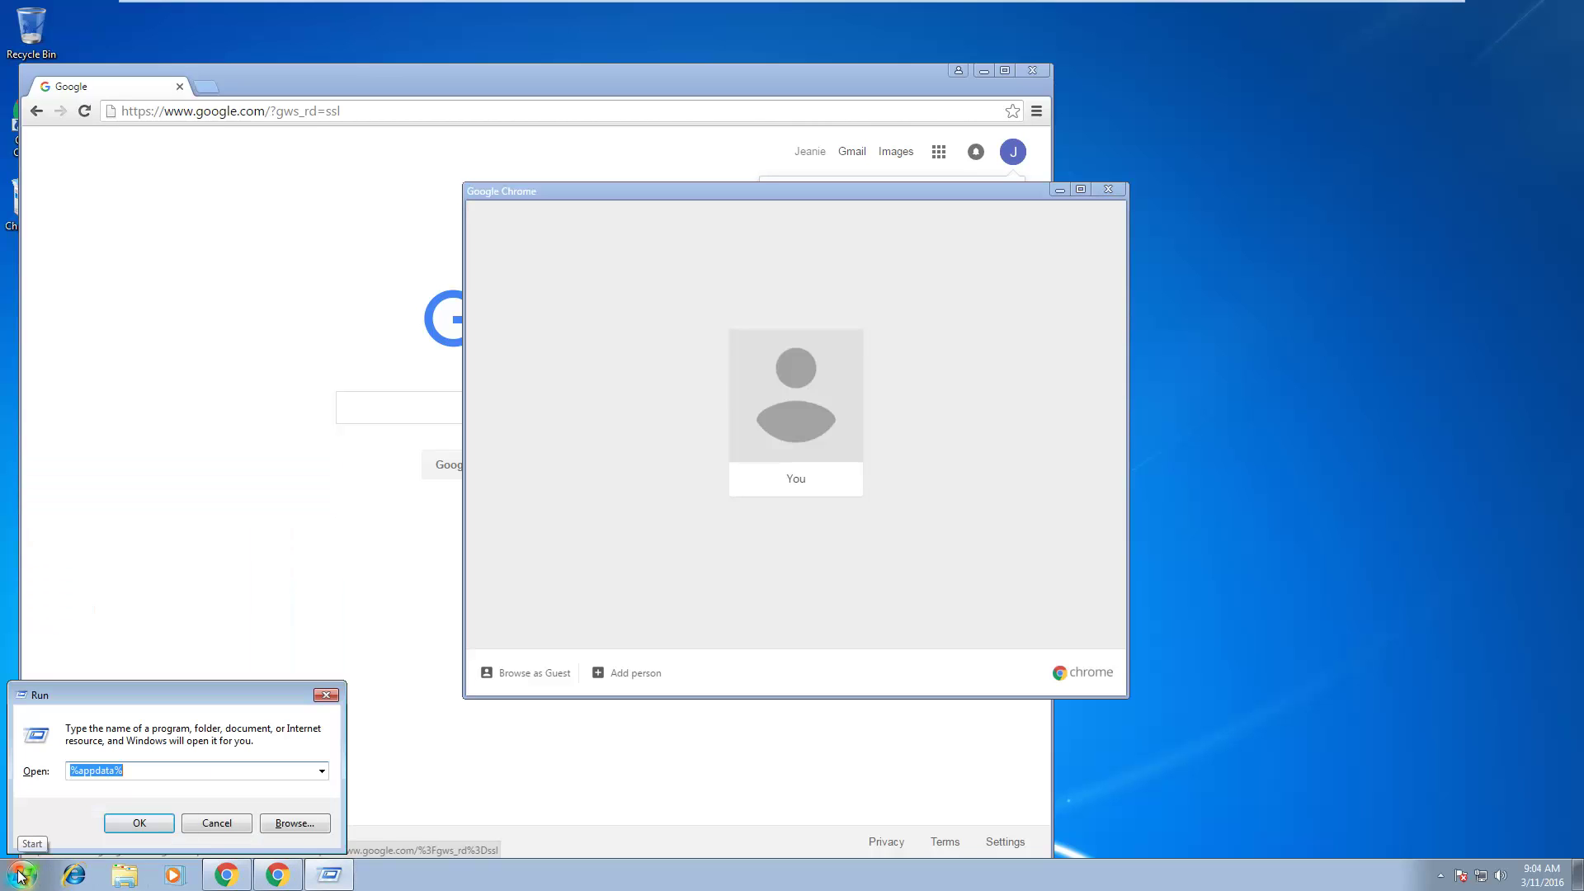
{"action": "key", "text": "Return"}
{"action": "left_click", "coordinate": [468, 195]}
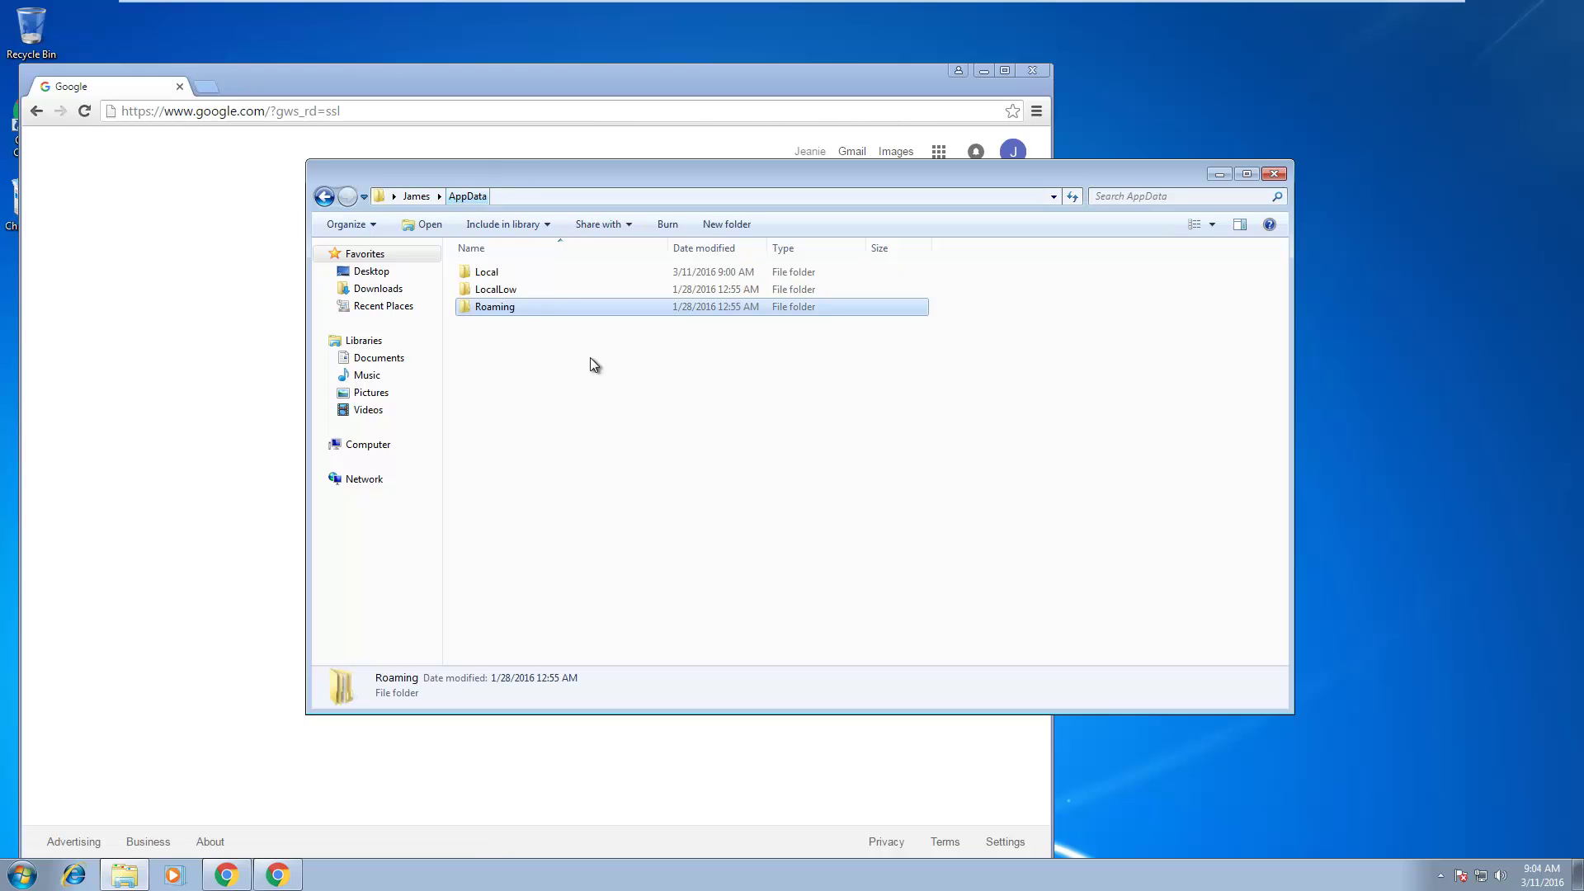
{"action": "double_click", "coordinate": [516, 276]}
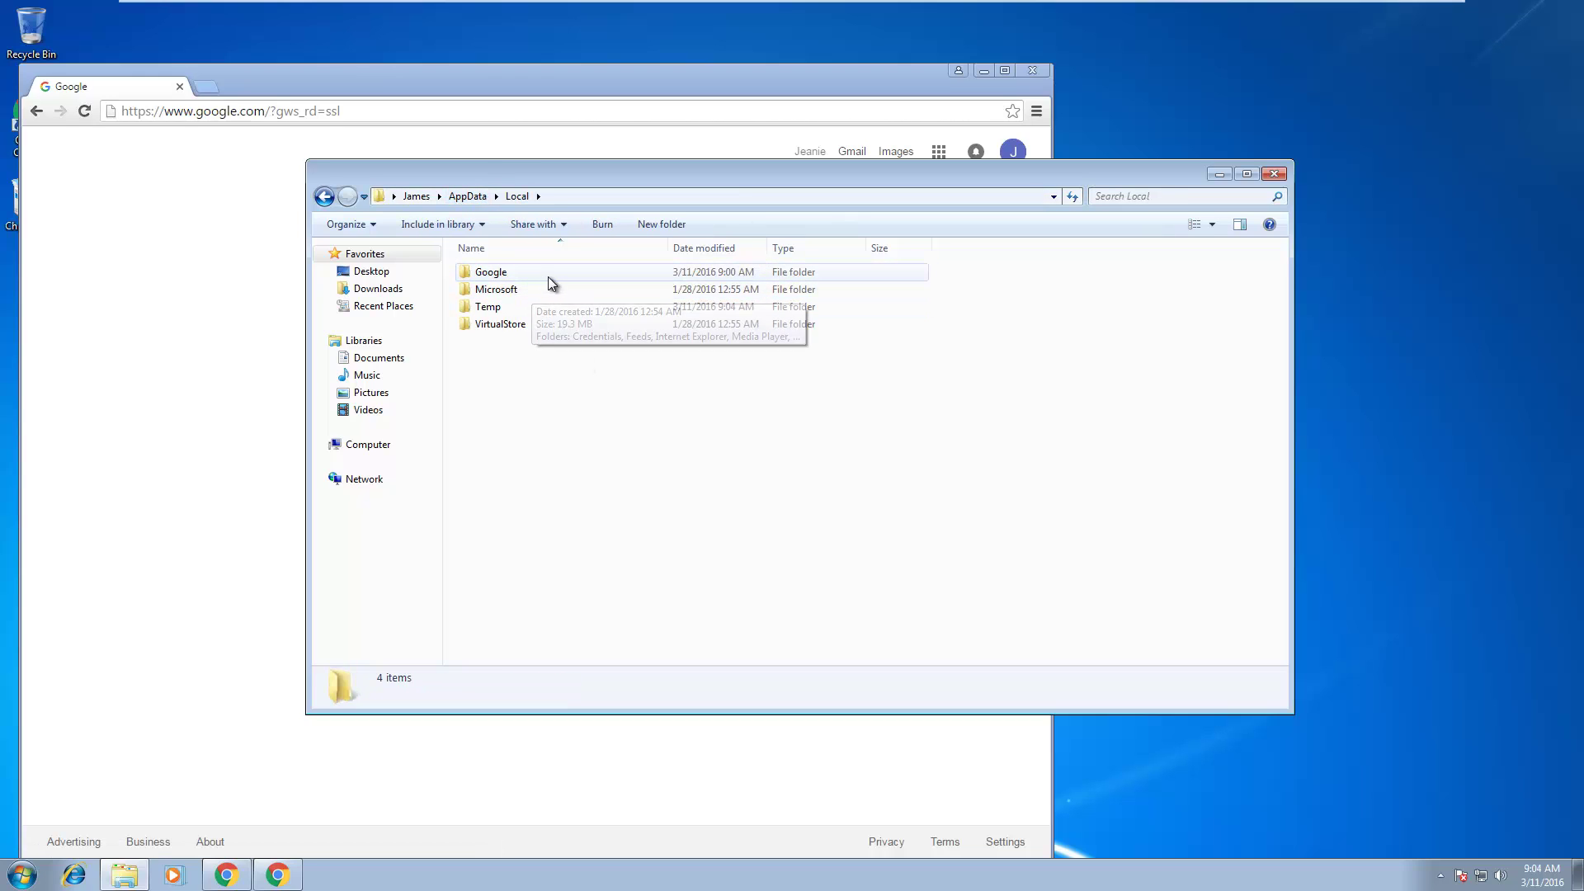
{"action": "double_click", "coordinate": [548, 276]}
{"action": "double_click", "coordinate": [526, 274]}
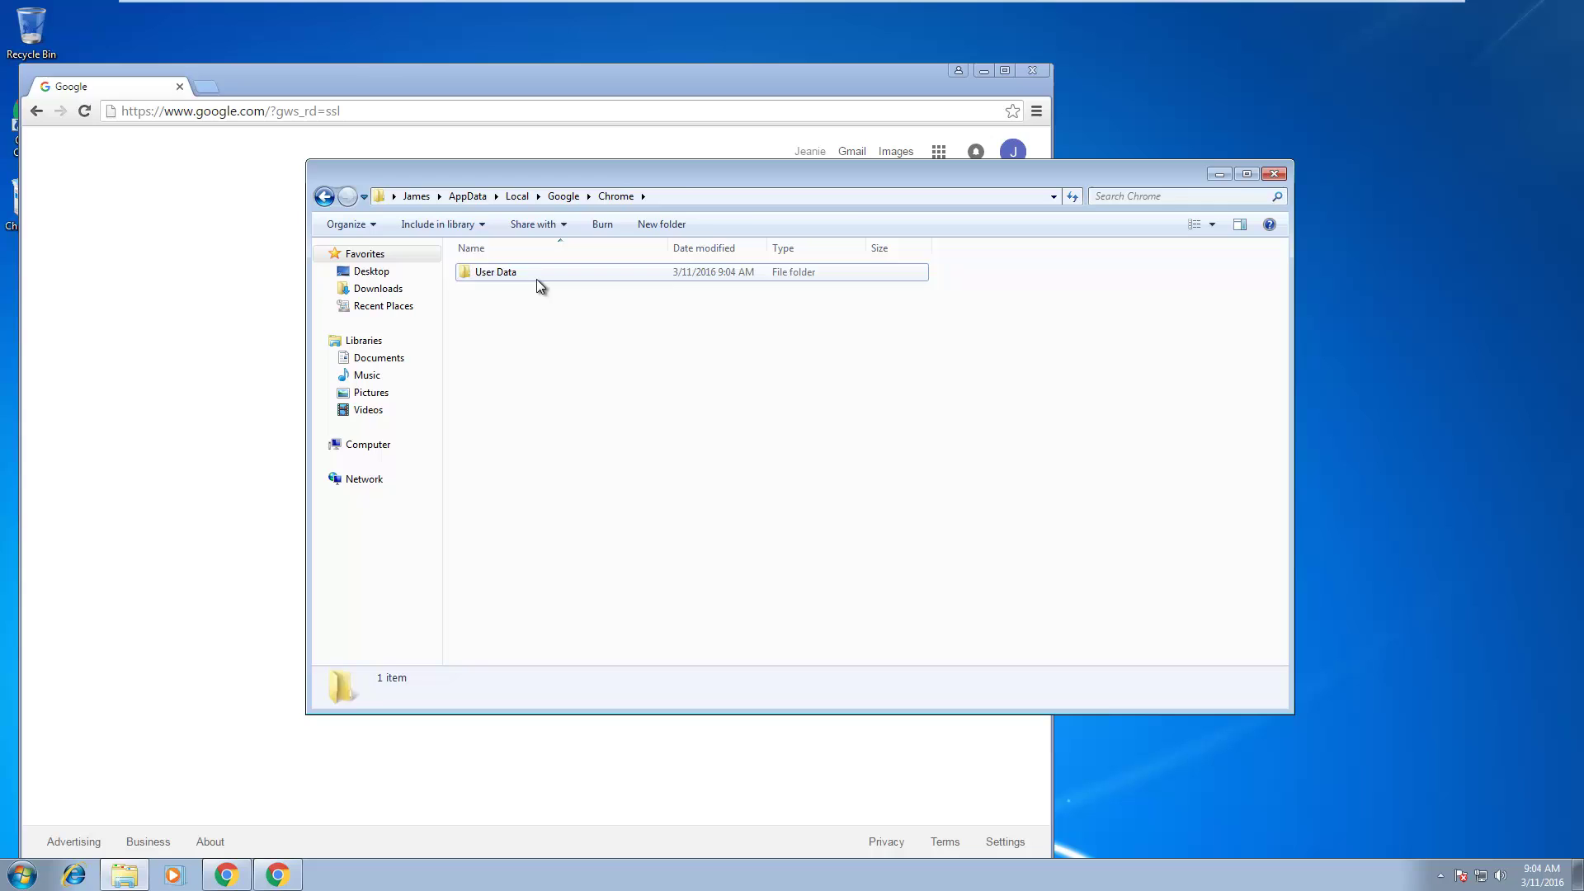
{"action": "double_click", "coordinate": [536, 279]}
{"action": "left_click_drag", "start_coordinate": [557, 175], "coordinate": [1394, 189]}
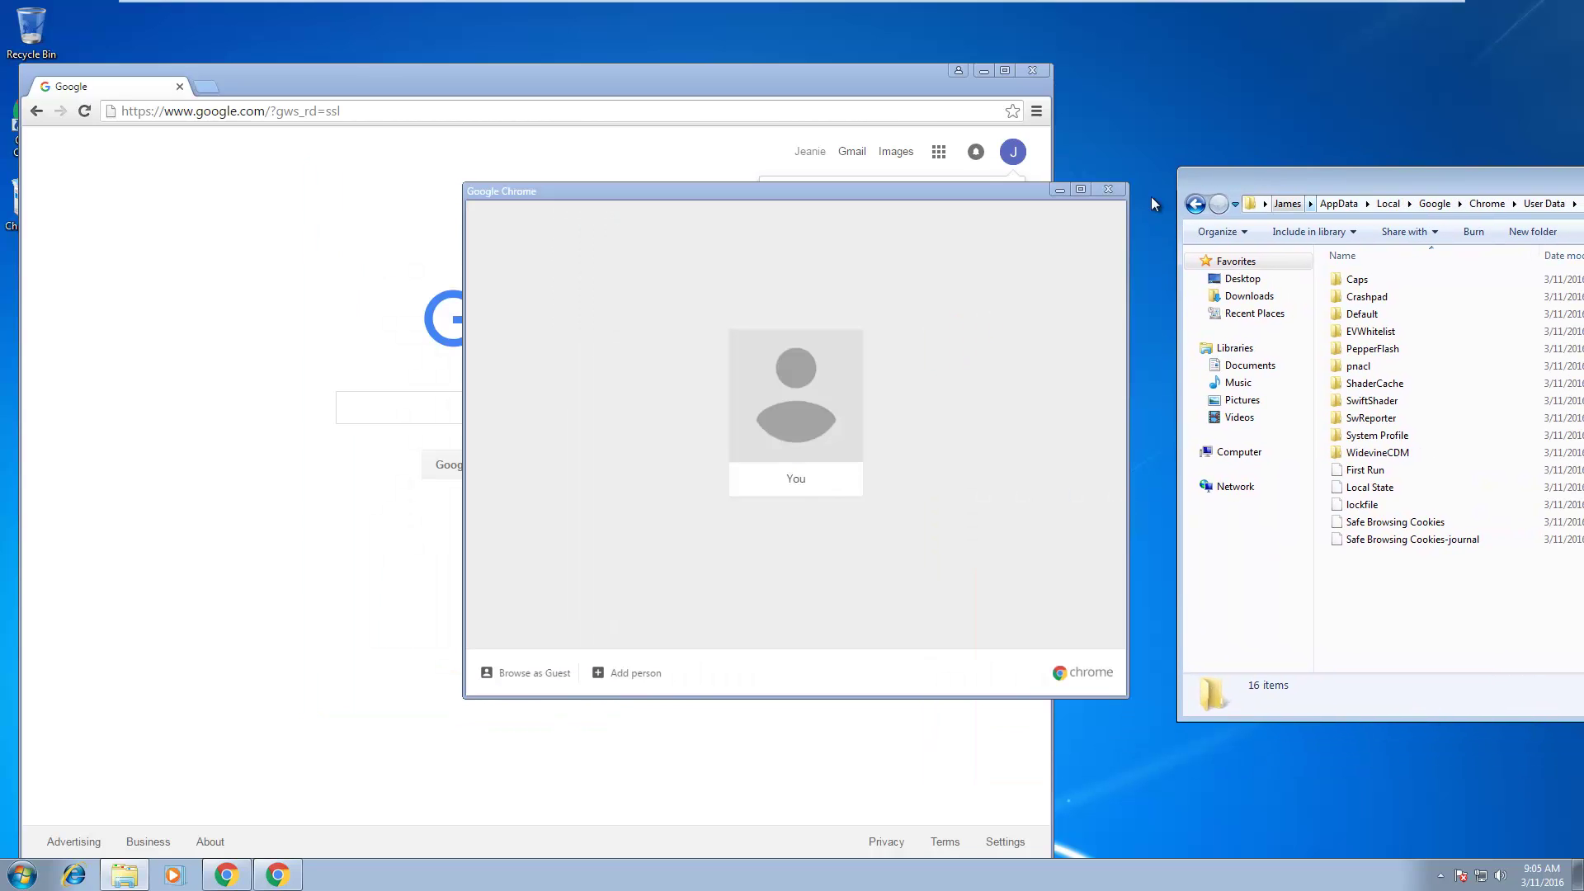
- Add a new person from the Chrome profile chooser
{"action": "left_click_drag", "start_coordinate": [1000, 196], "coordinate": [785, 202]}
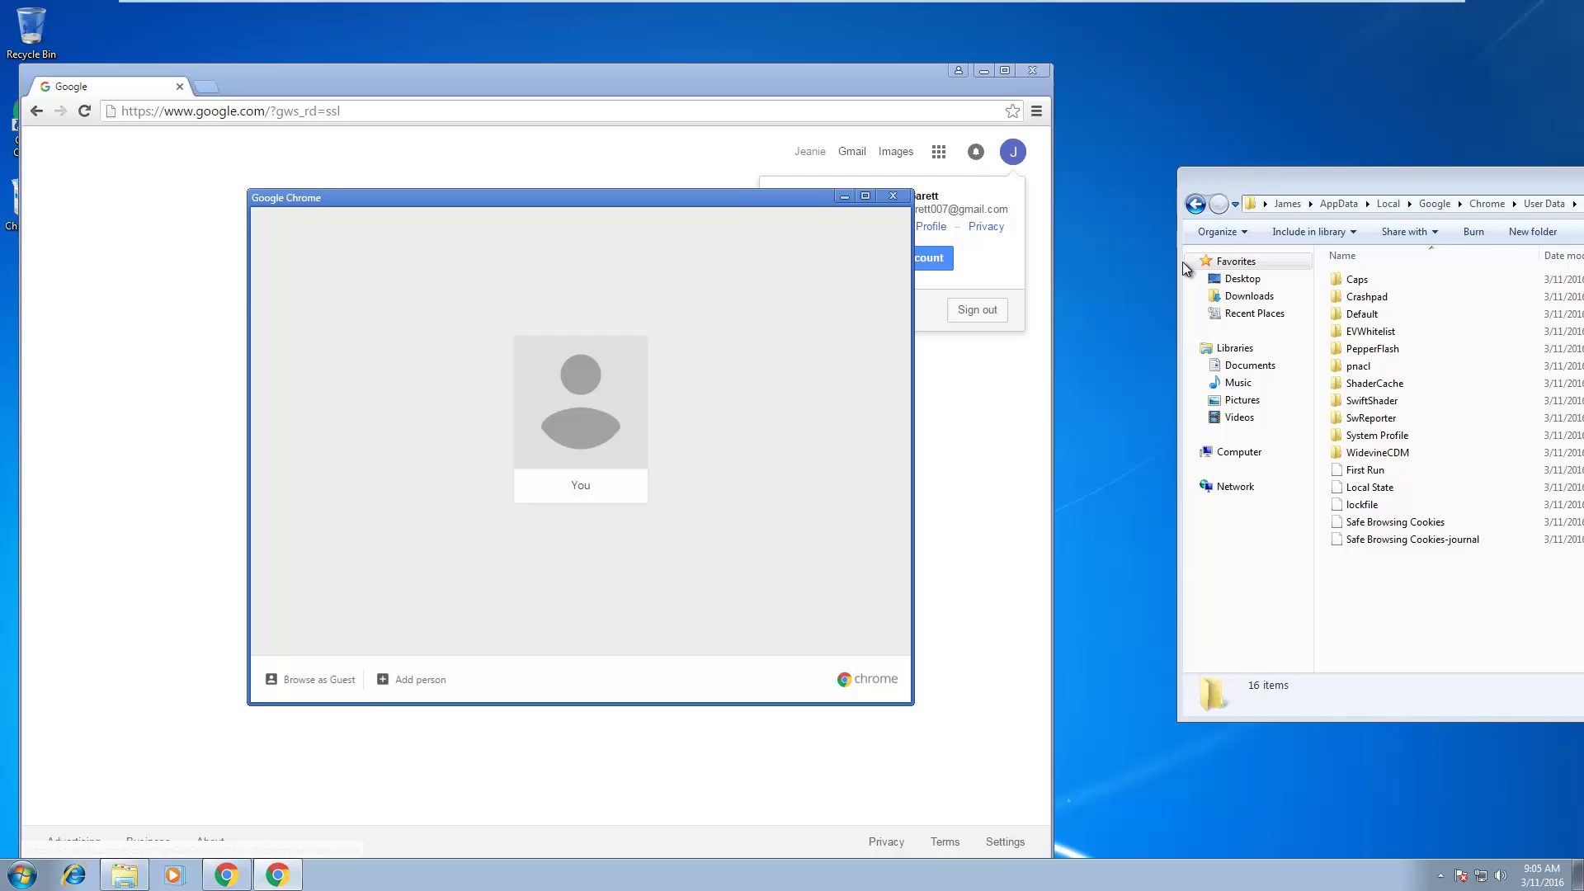
{"action": "left_click", "coordinate": [1394, 316]}
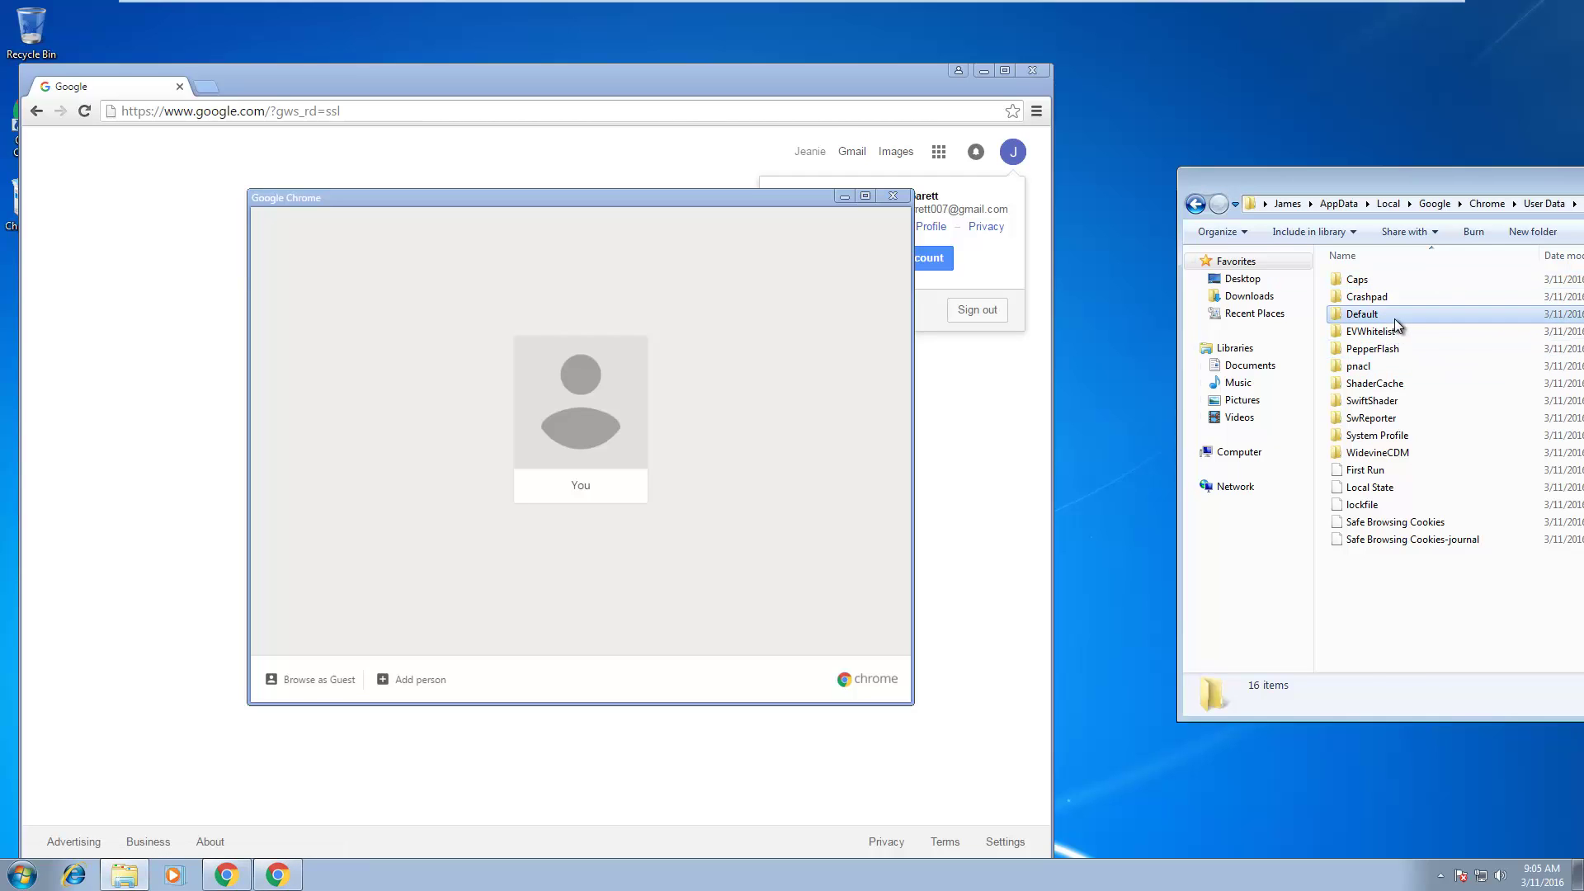
{"action": "left_click", "coordinate": [711, 399]}
{"action": "left_click", "coordinate": [420, 679]}
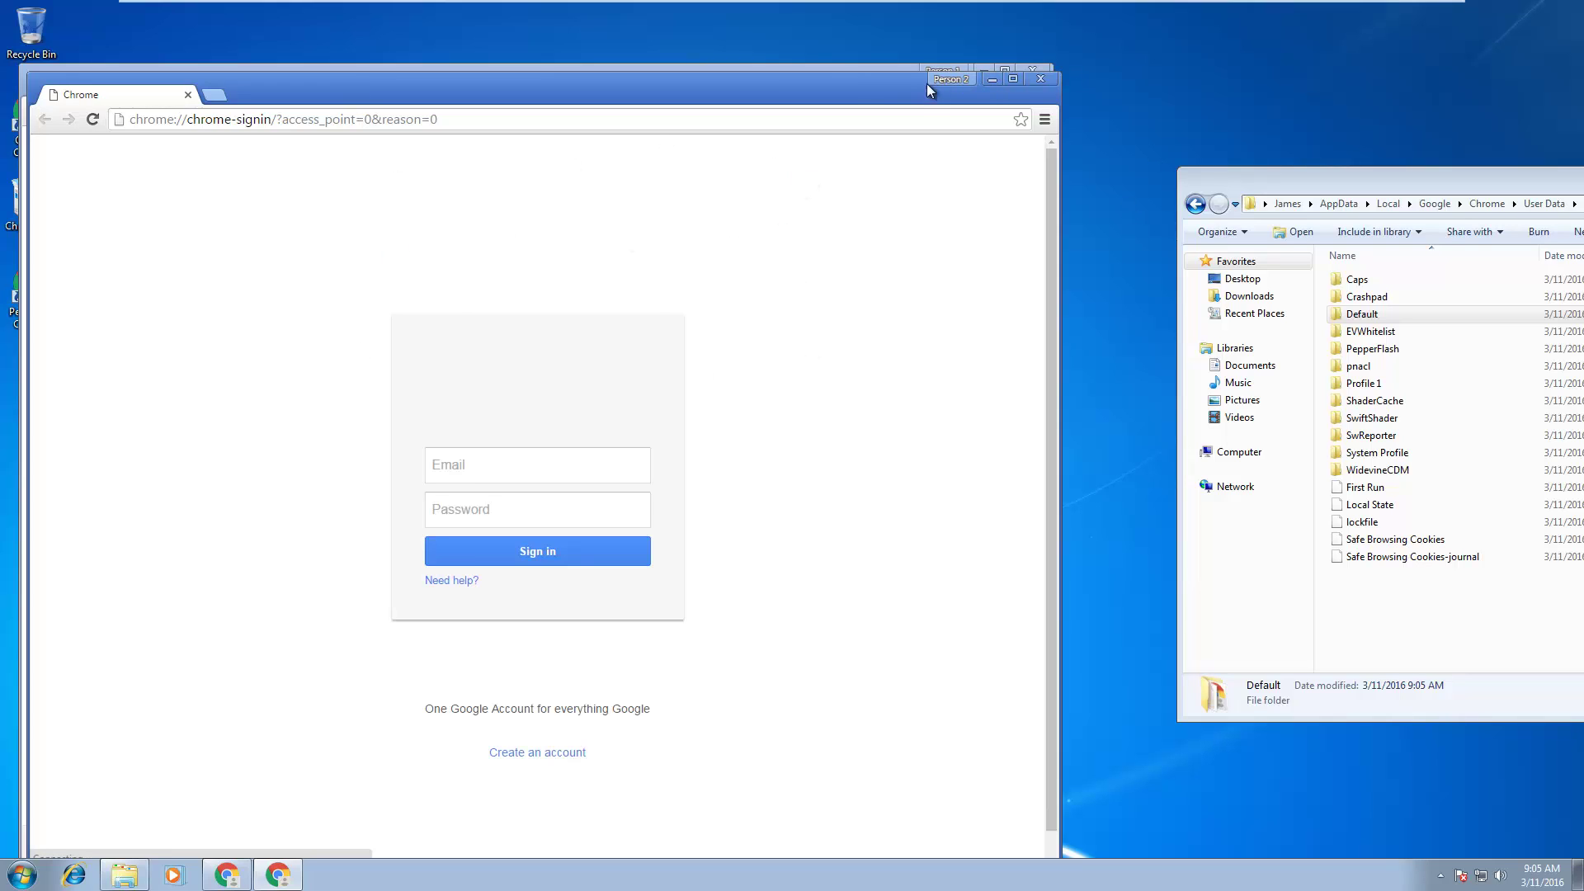
- Check the new Profile 1 folder in User Data and close all Chrome windows
{"action": "left_click", "coordinate": [1372, 388]}
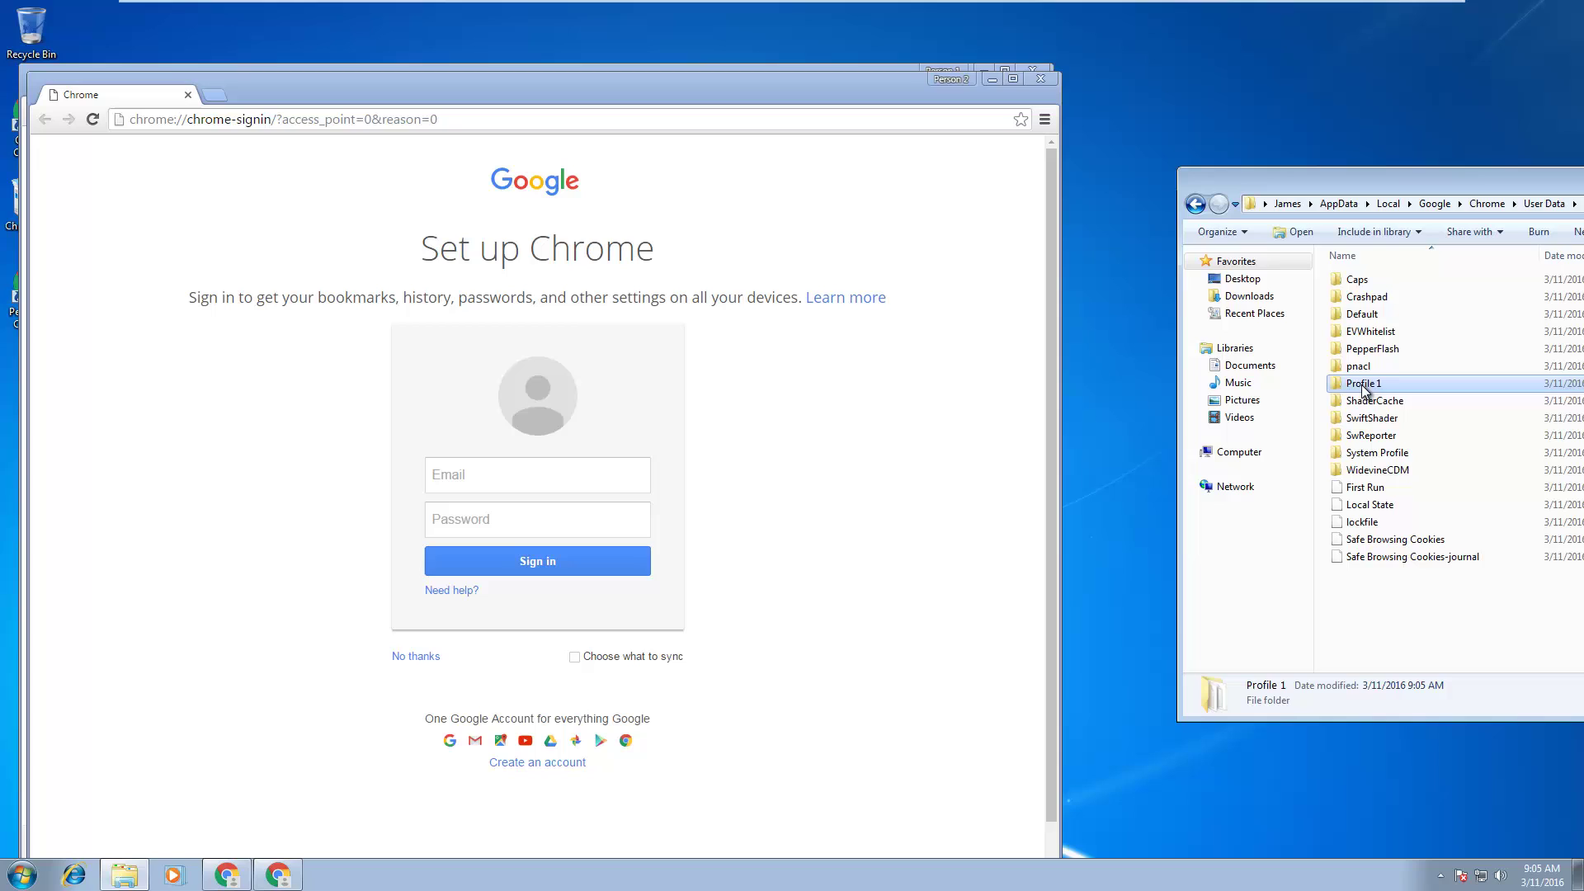
{"action": "left_click", "coordinate": [1437, 385]}
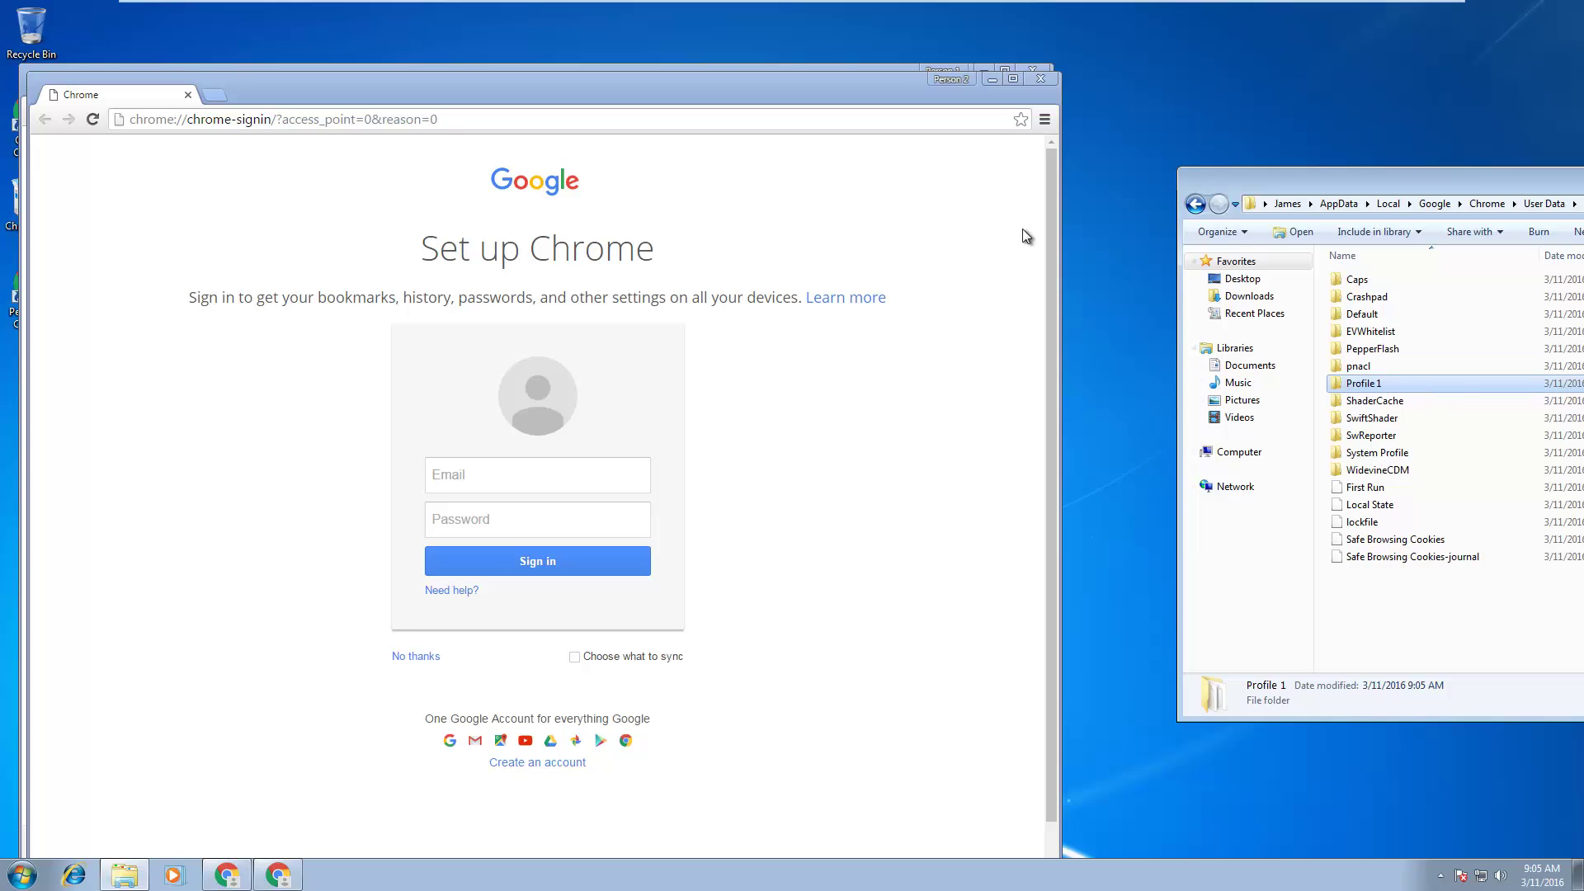
{"action": "left_click", "coordinate": [1041, 77]}
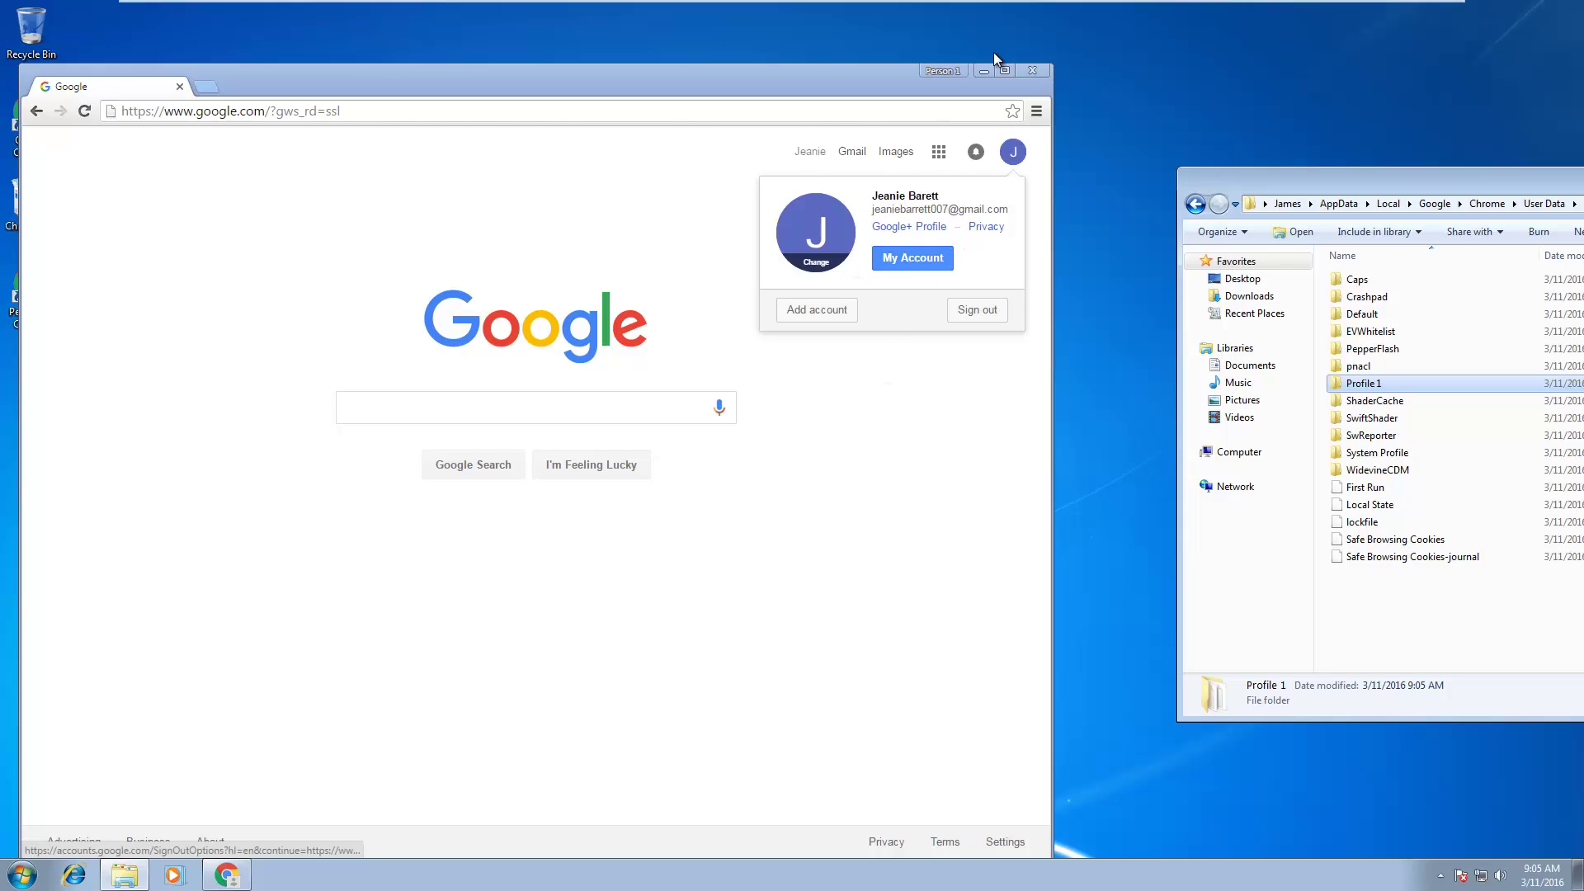
{"action": "mouse_move", "coordinate": [1384, 388]}
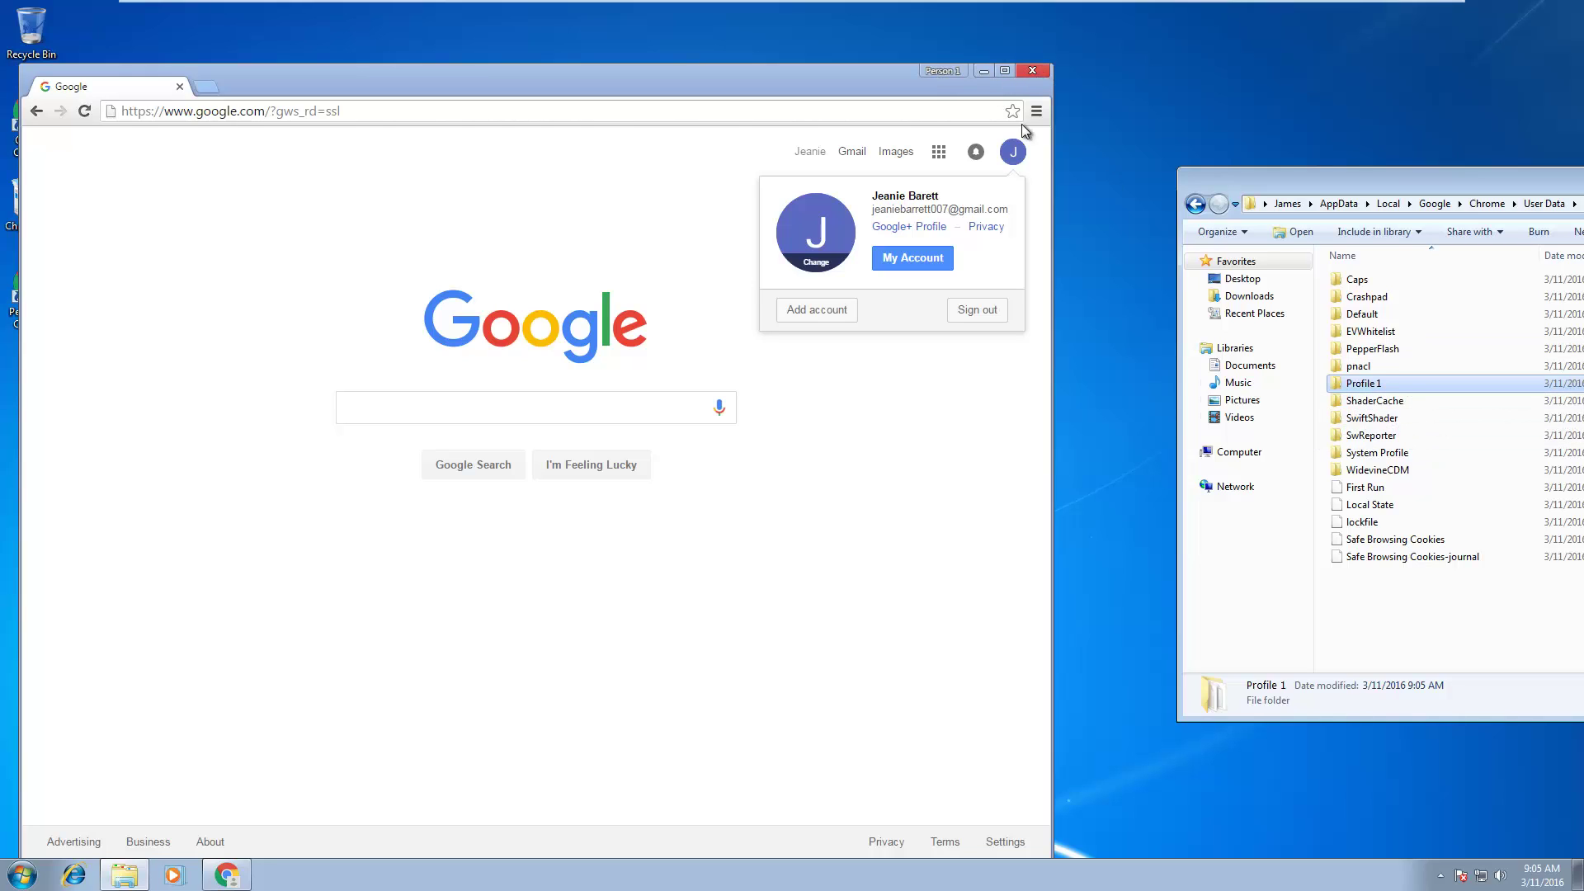
{"action": "left_click", "coordinate": [907, 474]}
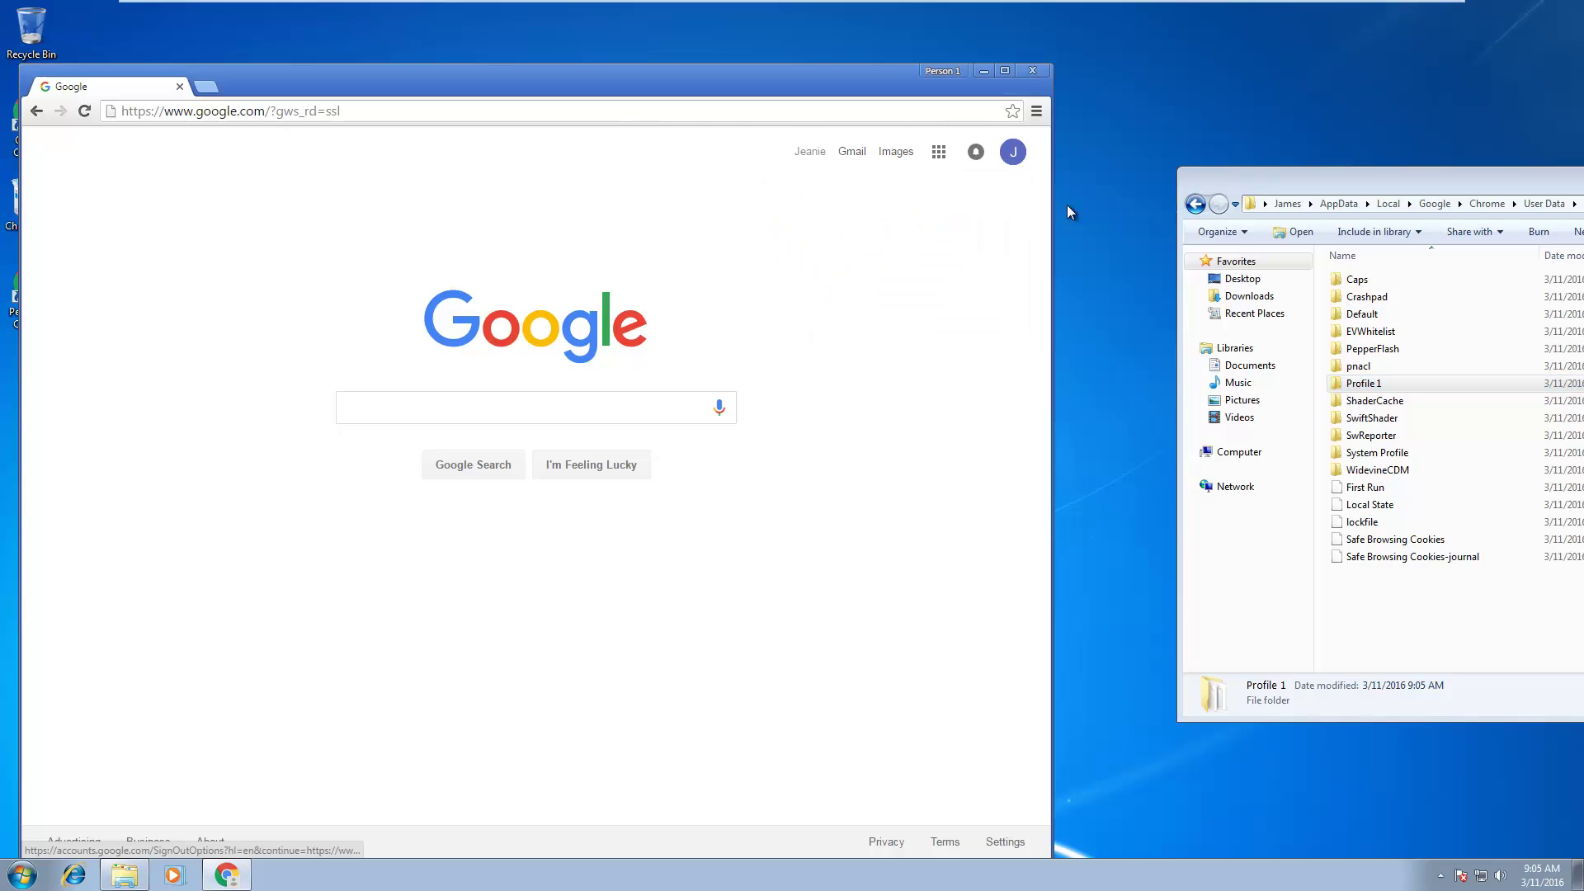
{"action": "left_click", "coordinate": [1041, 71]}
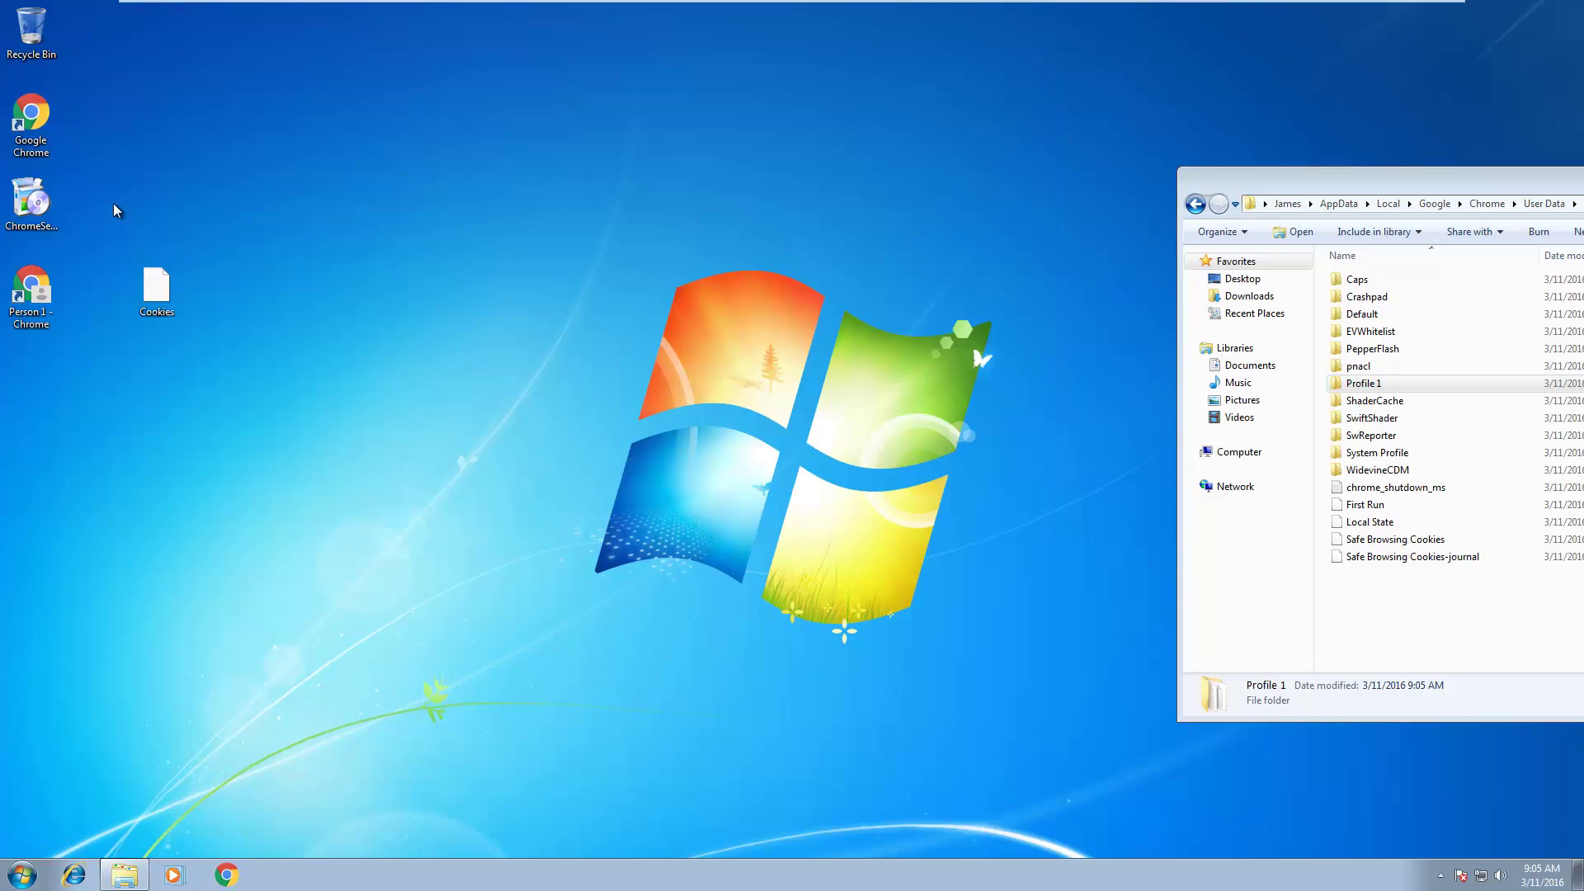
- Copy the desktop Cookies backup and open the Profile 1 folder
{"action": "right_click", "coordinate": [147, 288]}
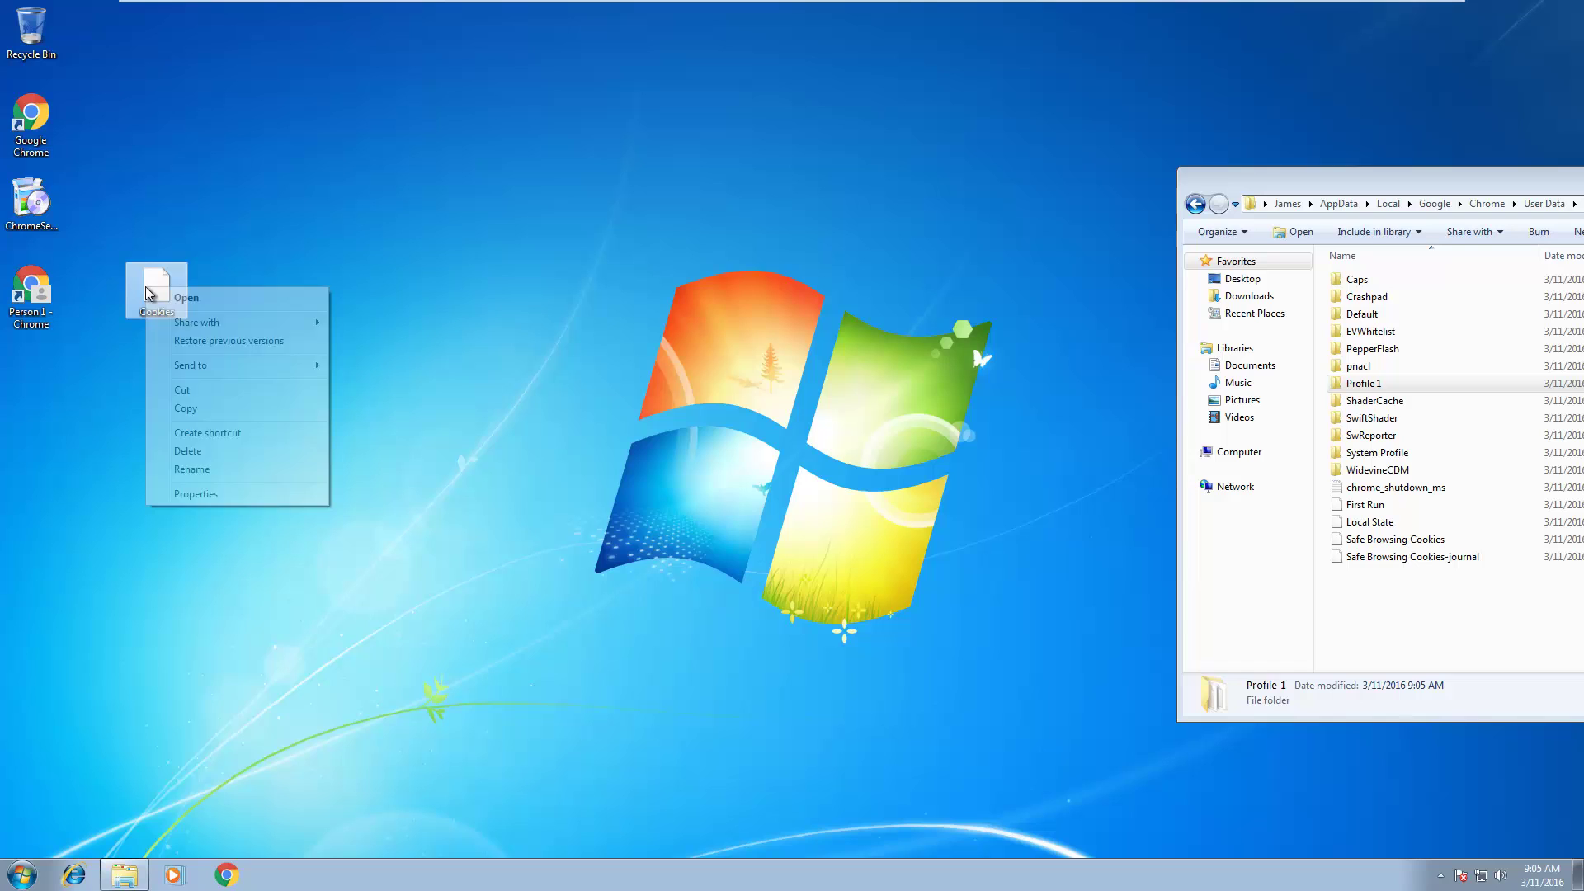
{"action": "left_click", "coordinate": [233, 410]}
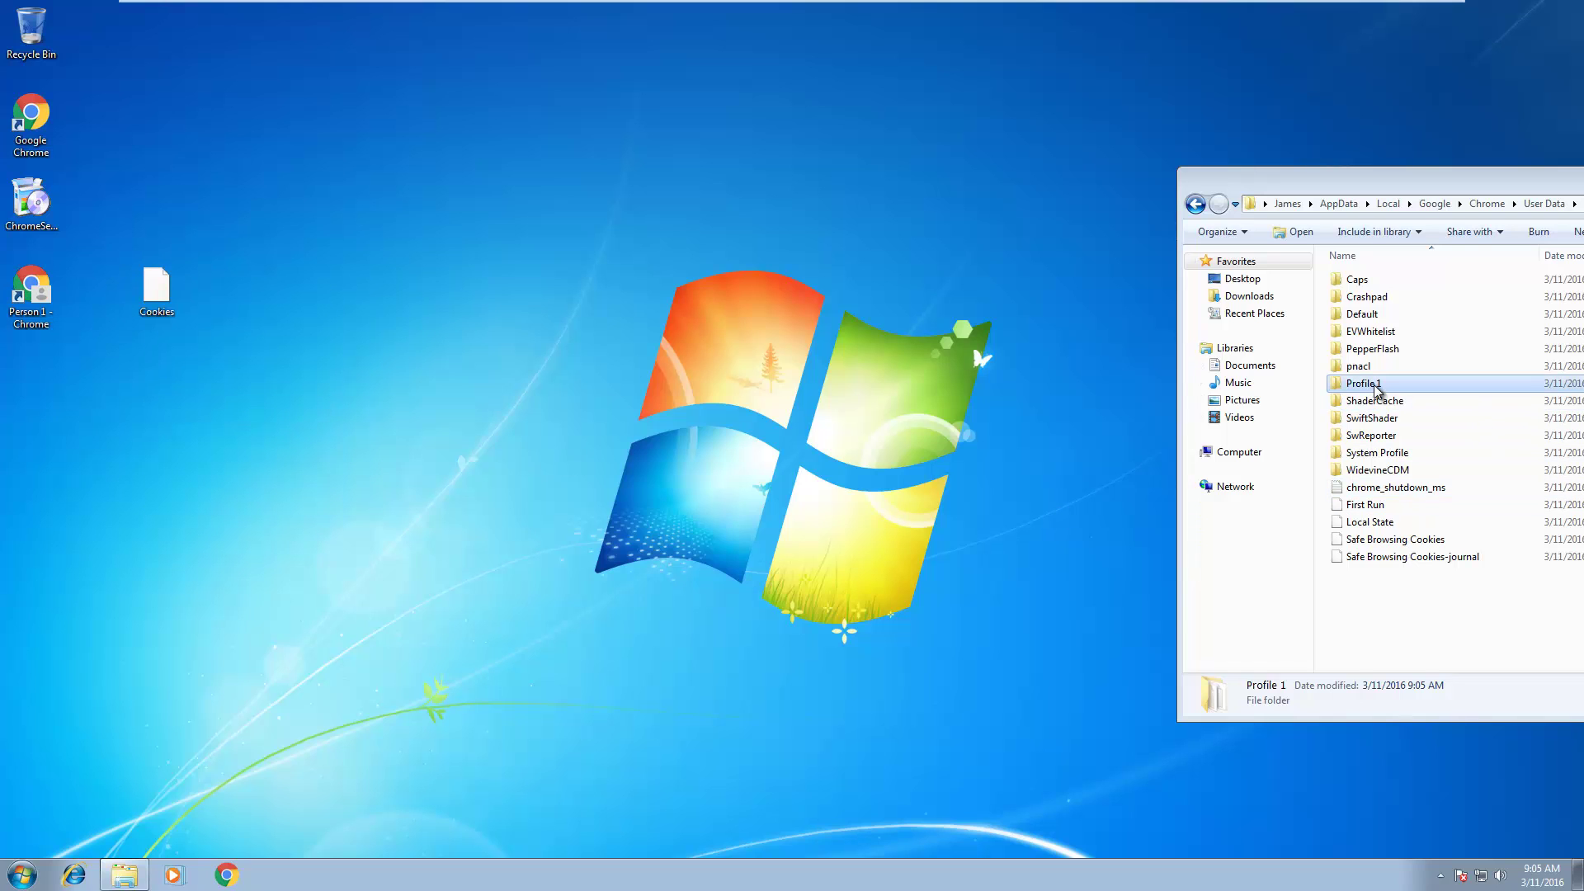
{"action": "double_click", "coordinate": [1361, 384]}
{"action": "left_click_drag", "start_coordinate": [1515, 180], "coordinate": [578, 194]}
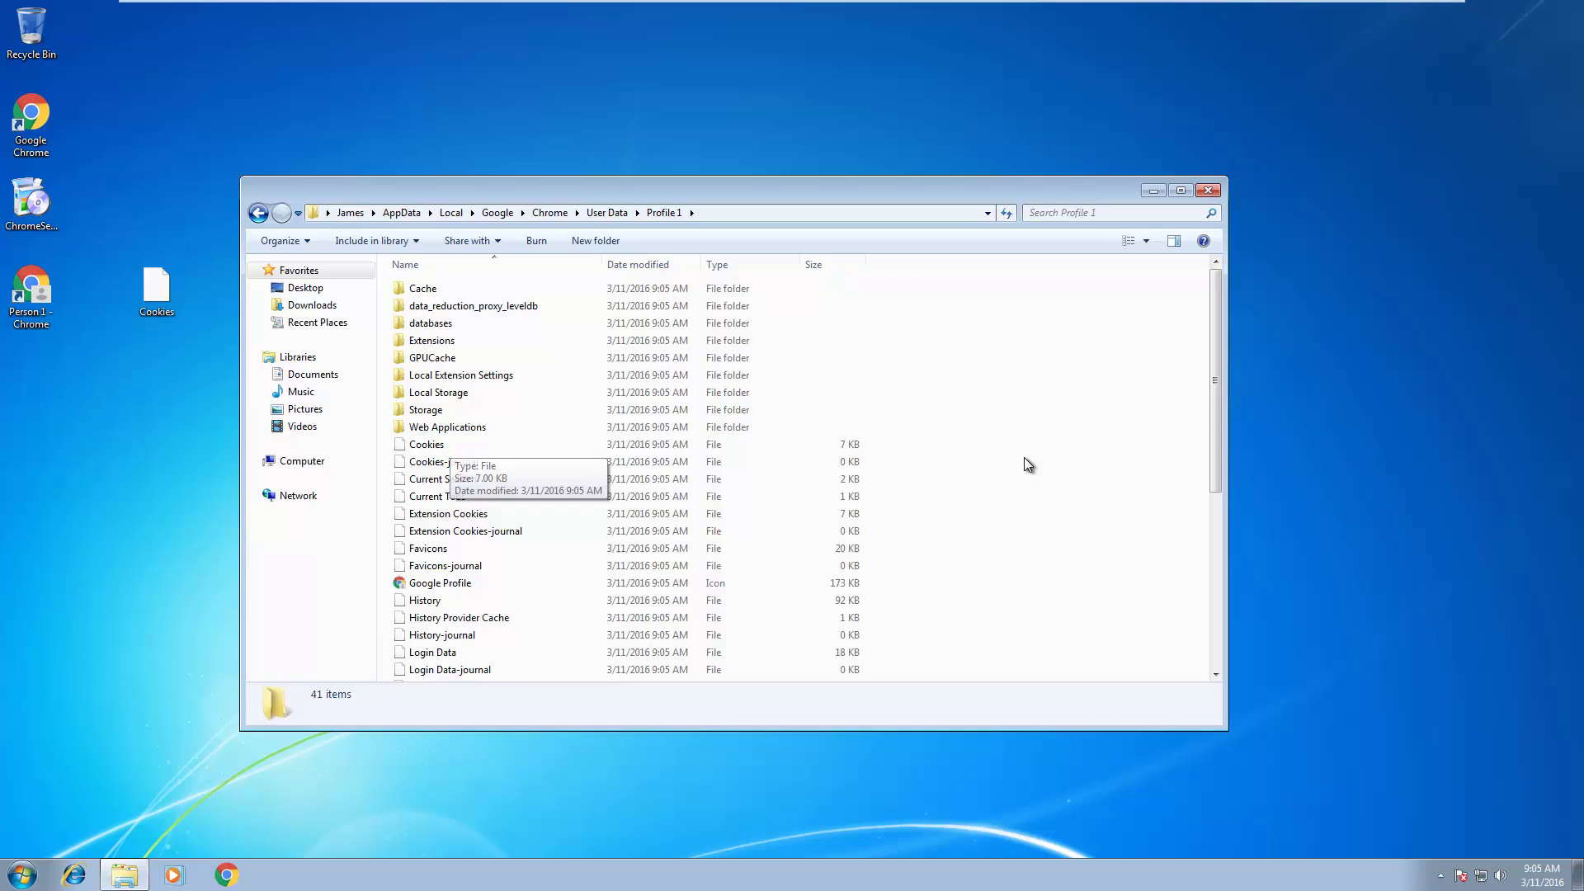
- Paste the backup into Profile 1 with Copy and Replace, then close Explorer
{"action": "right_click", "coordinate": [945, 448]}
{"action": "left_click", "coordinate": [1003, 565]}
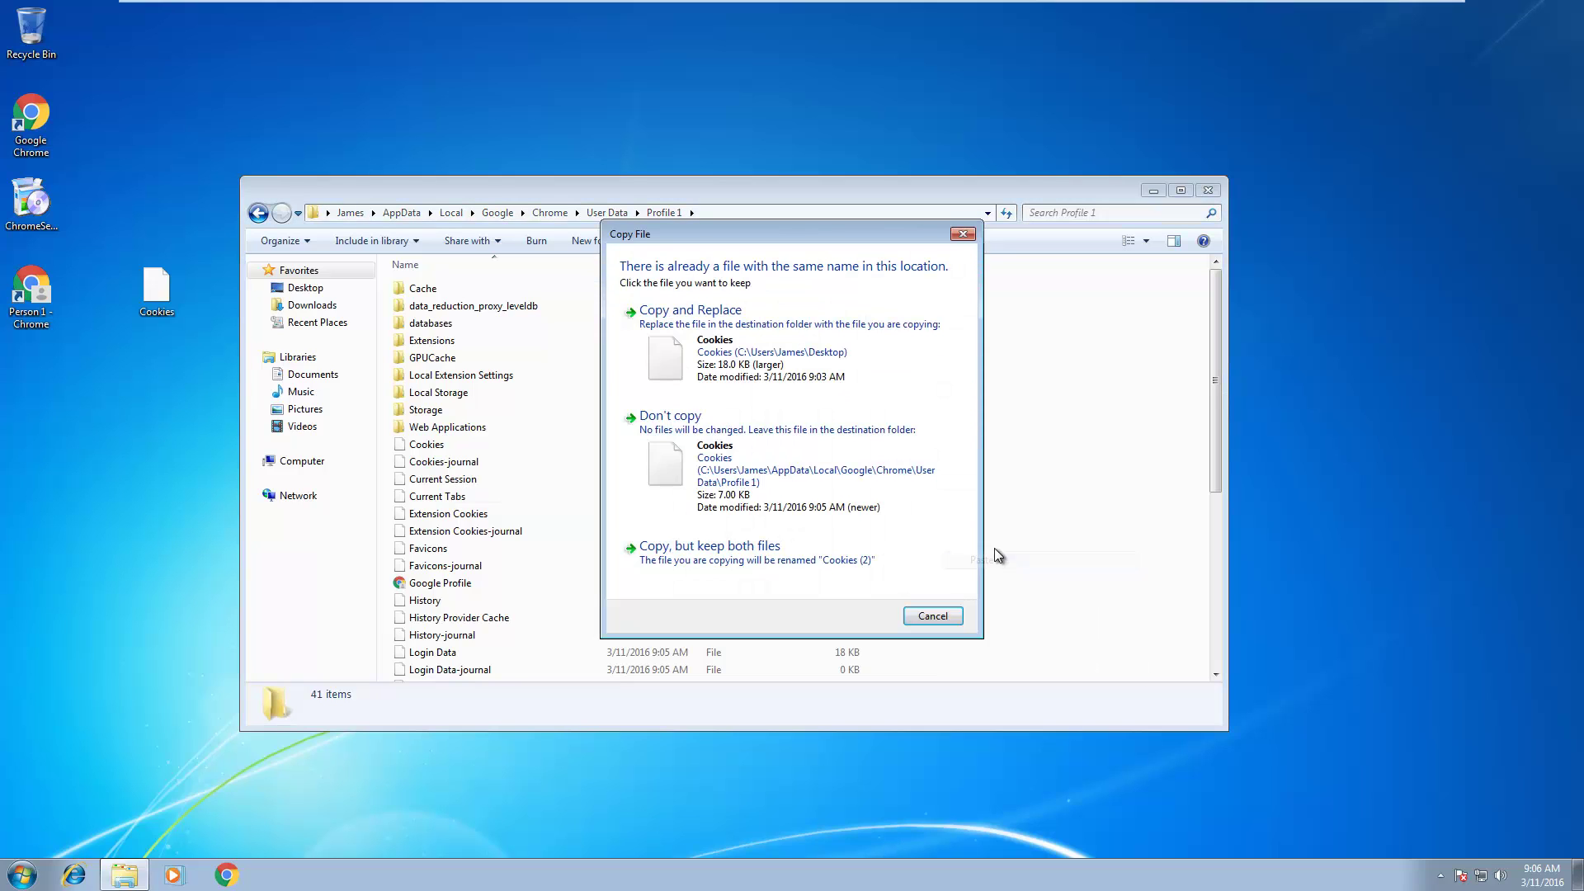
{"action": "left_click", "coordinate": [788, 371]}
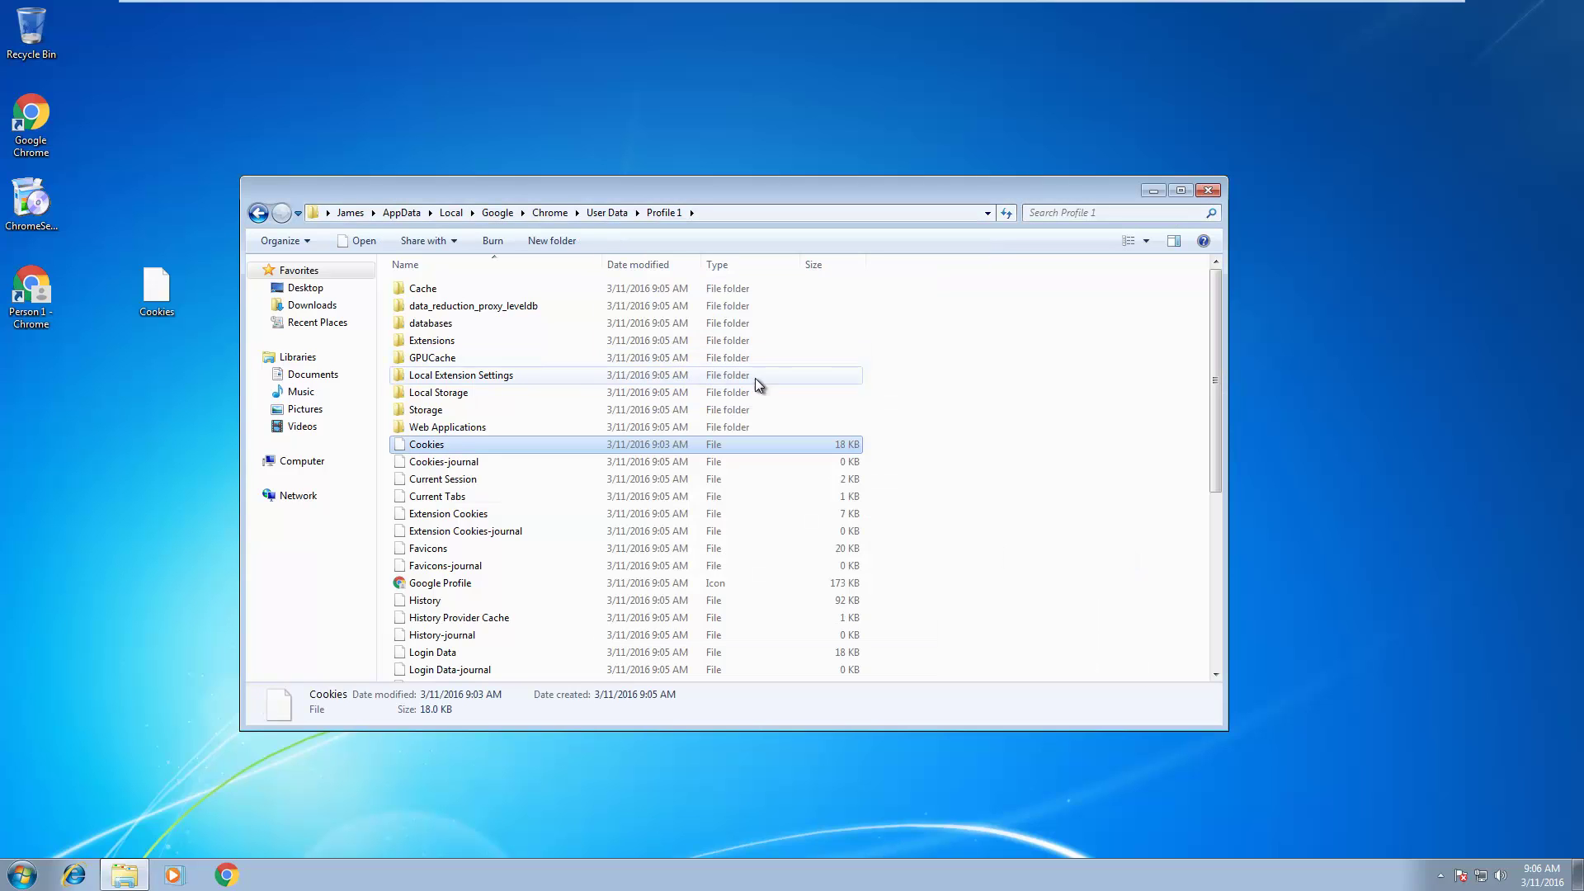
{"action": "left_click", "coordinate": [1209, 189]}
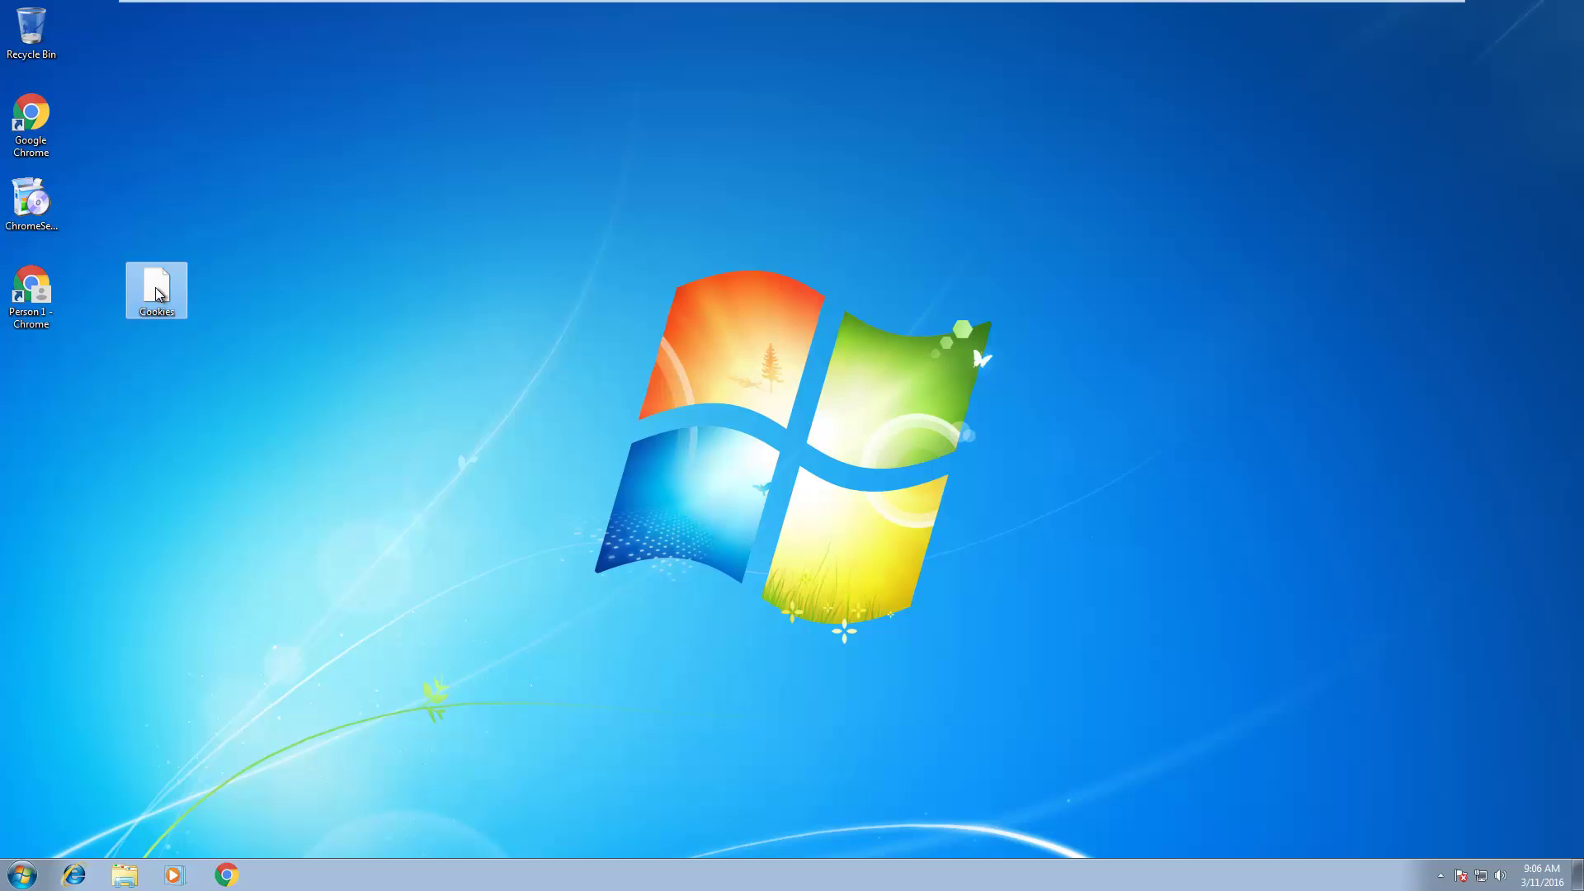
{"action": "left_click_drag", "start_coordinate": [157, 288], "coordinate": [29, 375]}
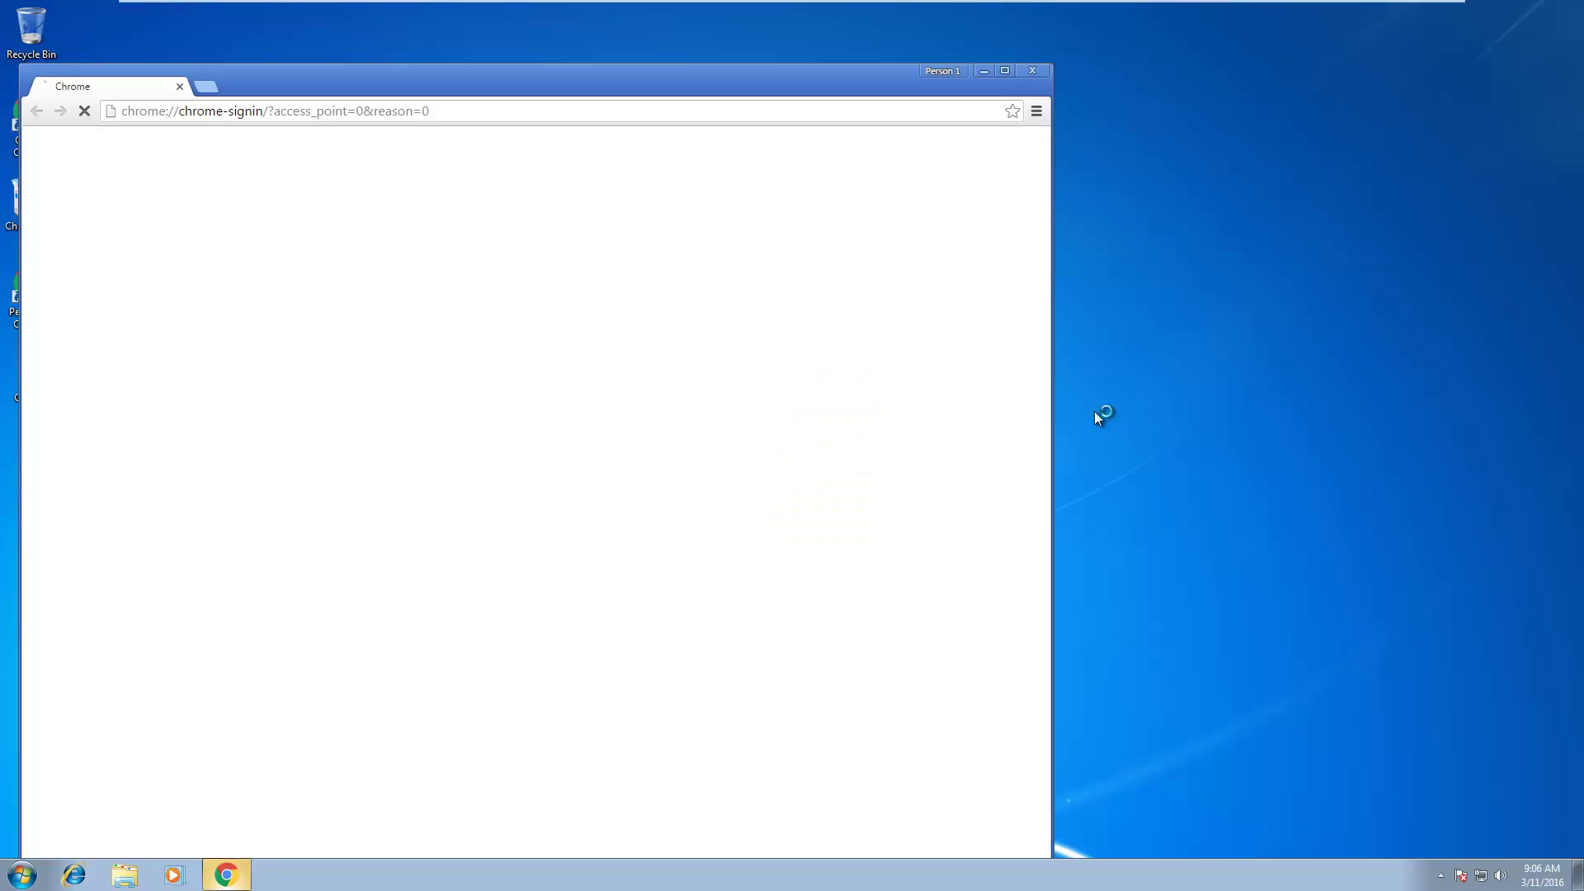
- Choose Switch person from the Person 1 avatar menu and close the Person 1 window
{"action": "left_click", "coordinate": [944, 71]}
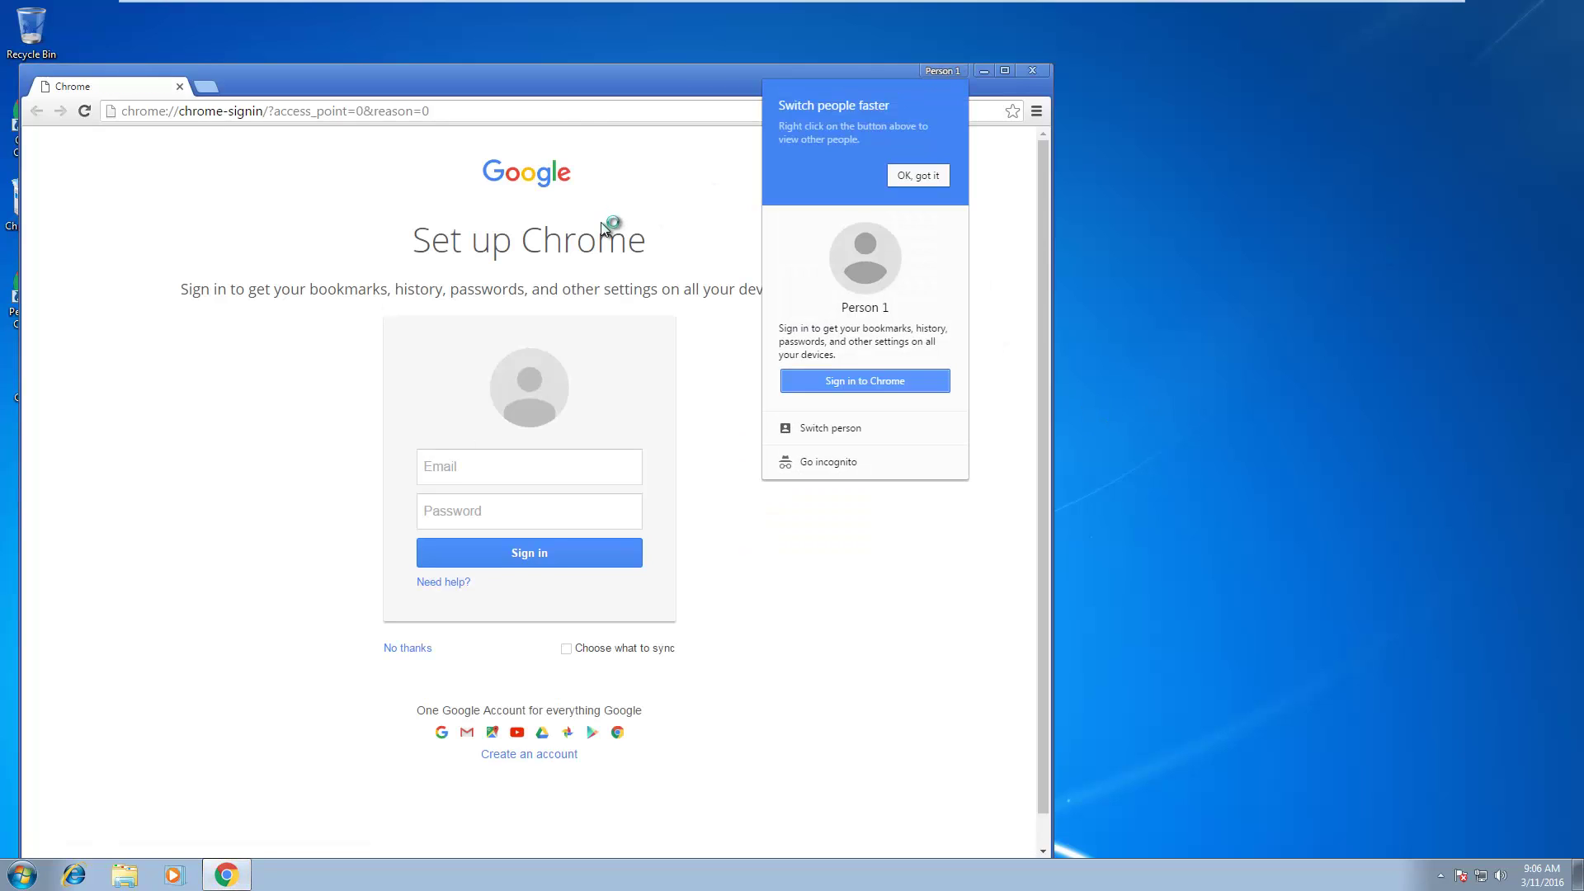
{"action": "left_click", "coordinate": [942, 66]}
{"action": "left_click", "coordinate": [938, 72]}
{"action": "left_click", "coordinate": [843, 426]}
{"action": "left_click", "coordinate": [1035, 73]}
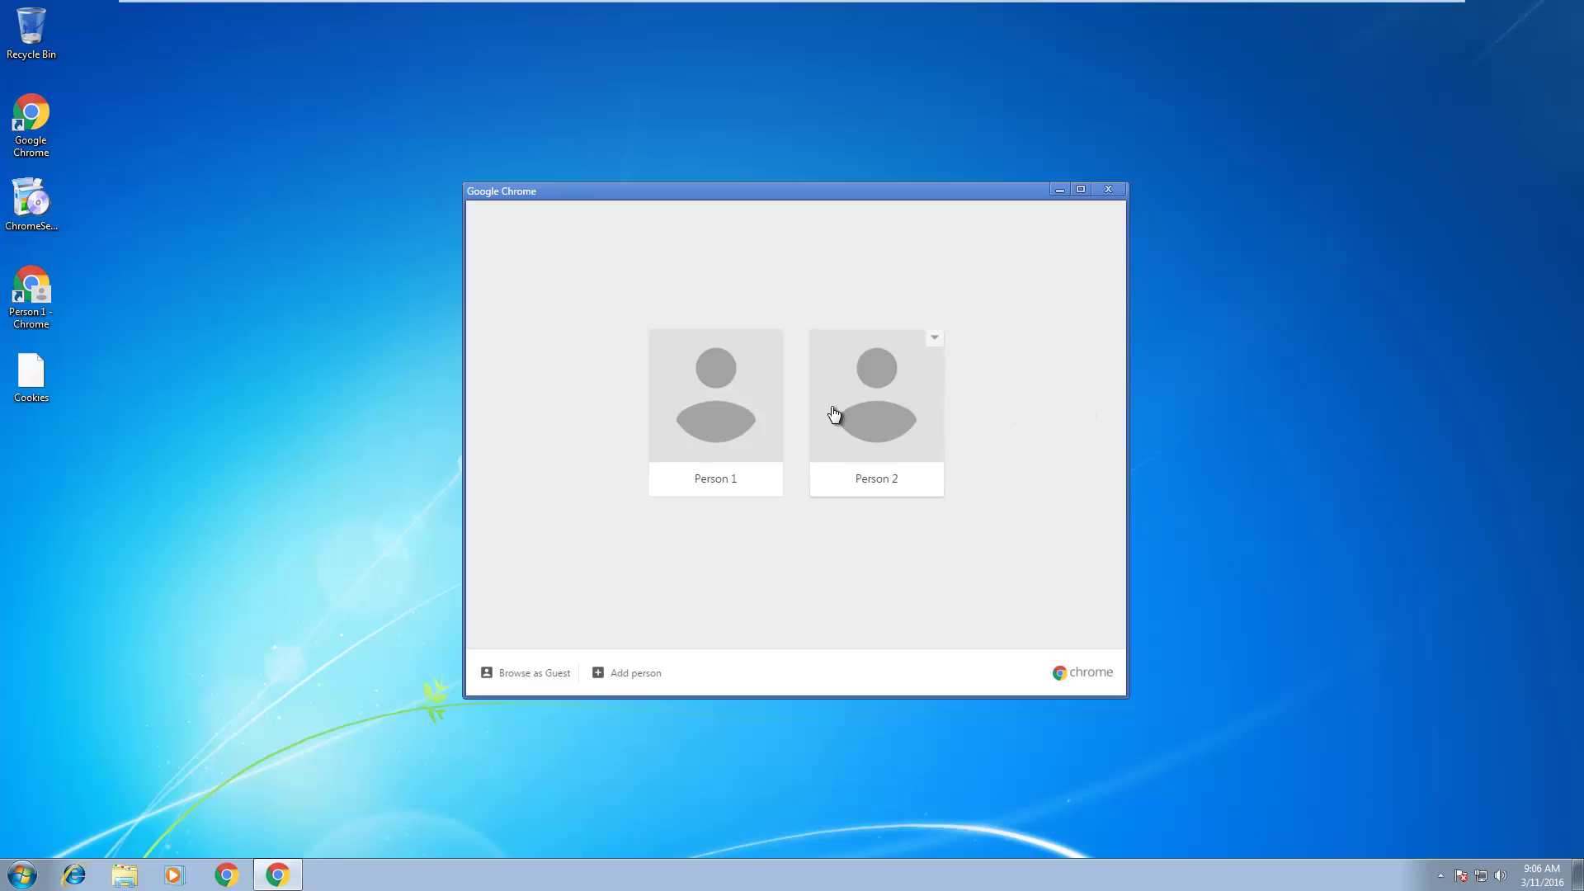
- Launch Chrome as Person 2 and load google.com
{"action": "left_click", "coordinate": [878, 402]}
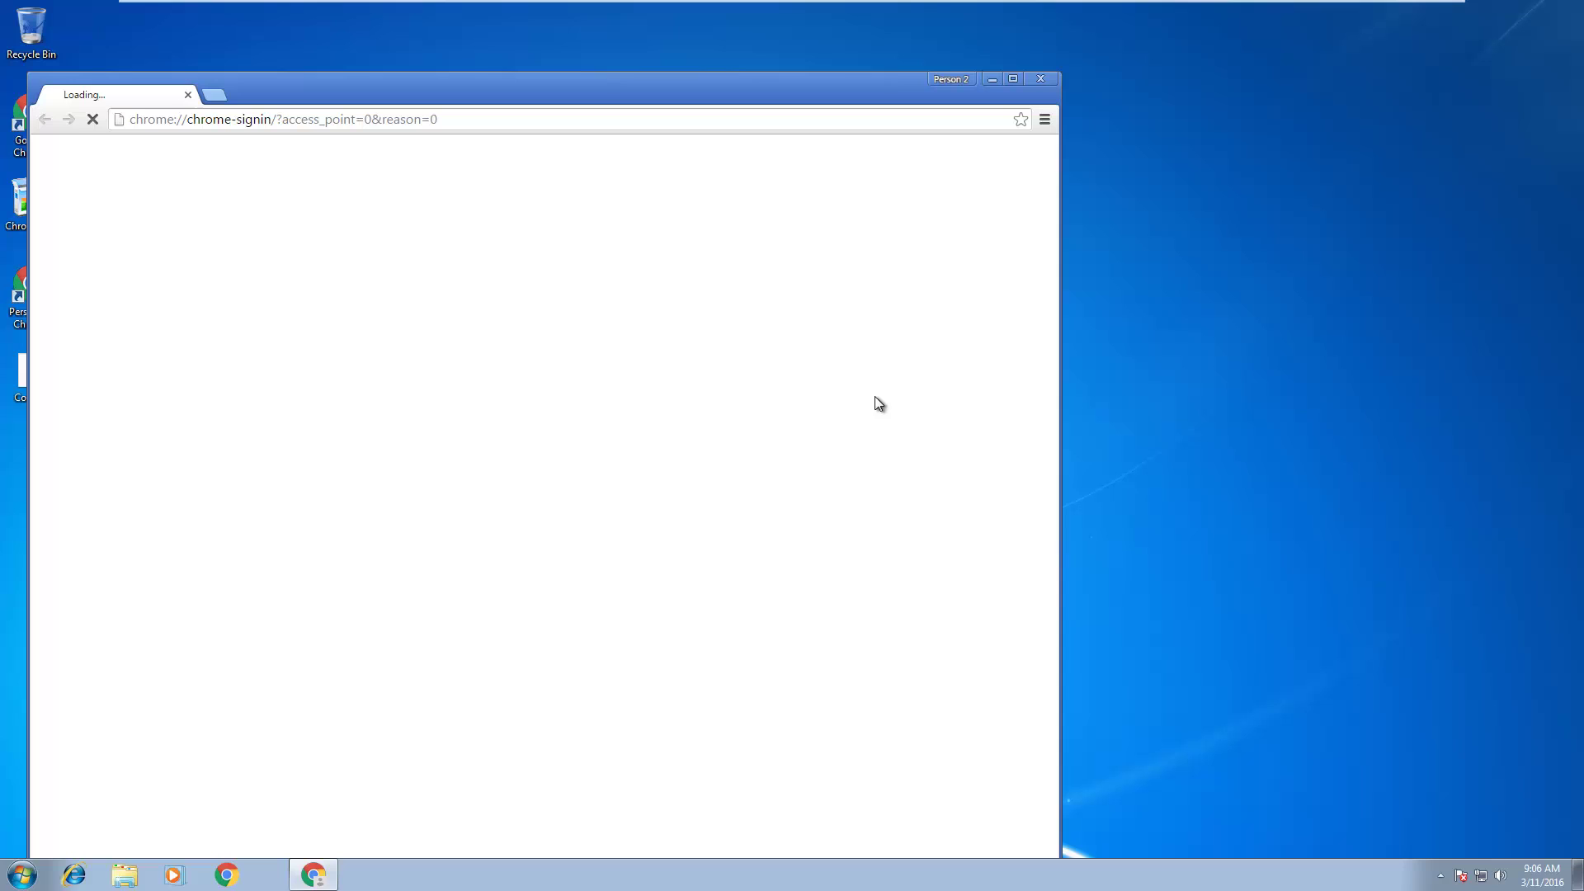
{"action": "left_click", "coordinate": [416, 122]}
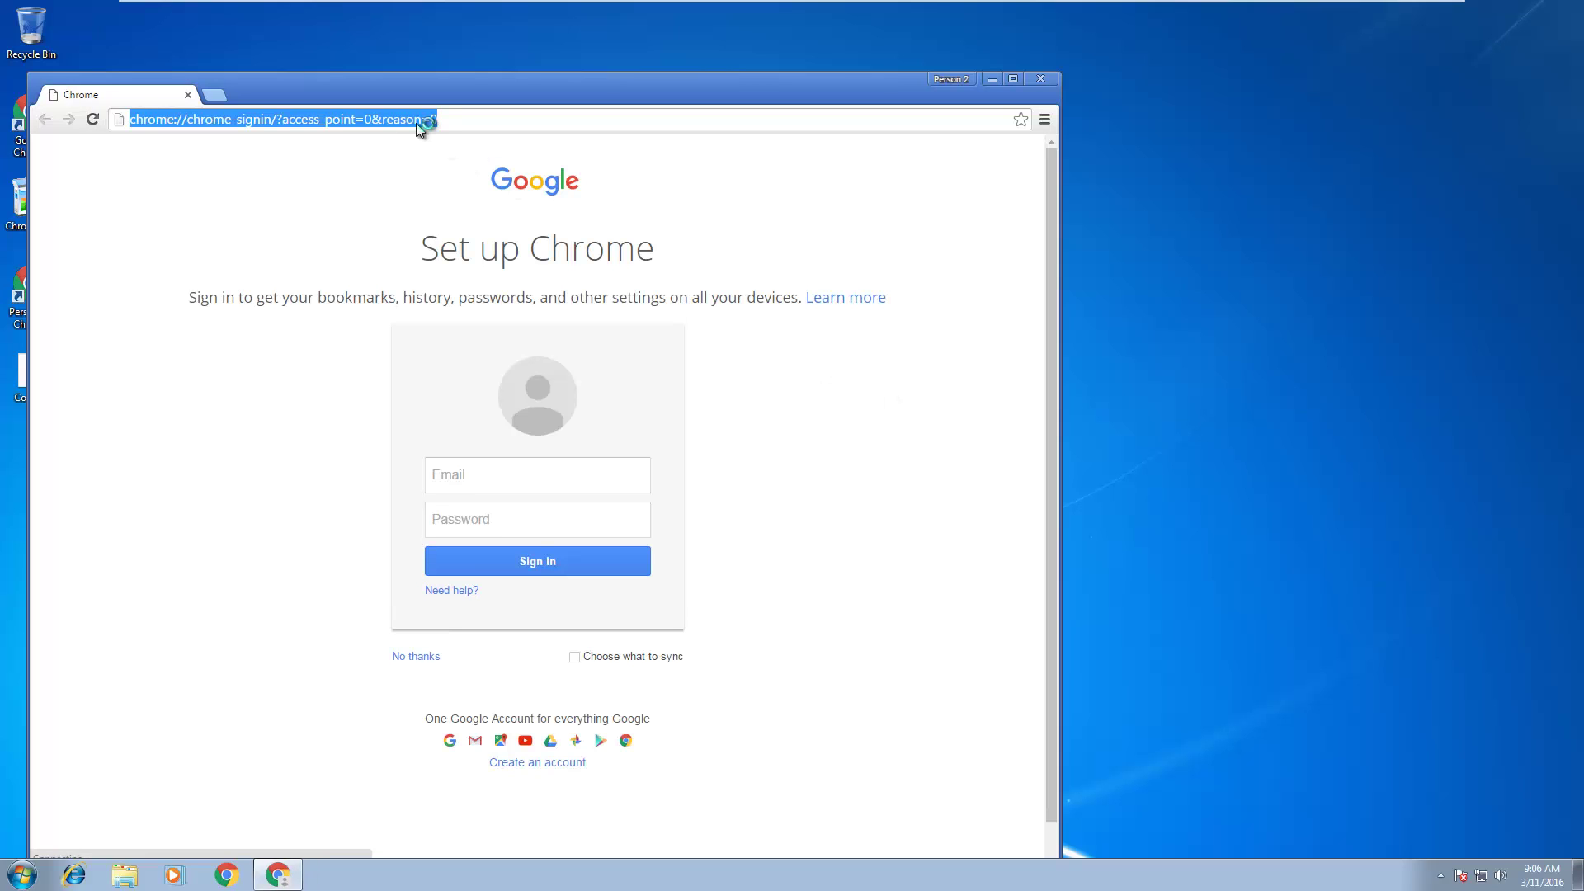
{"action": "type", "text": "google.com"}
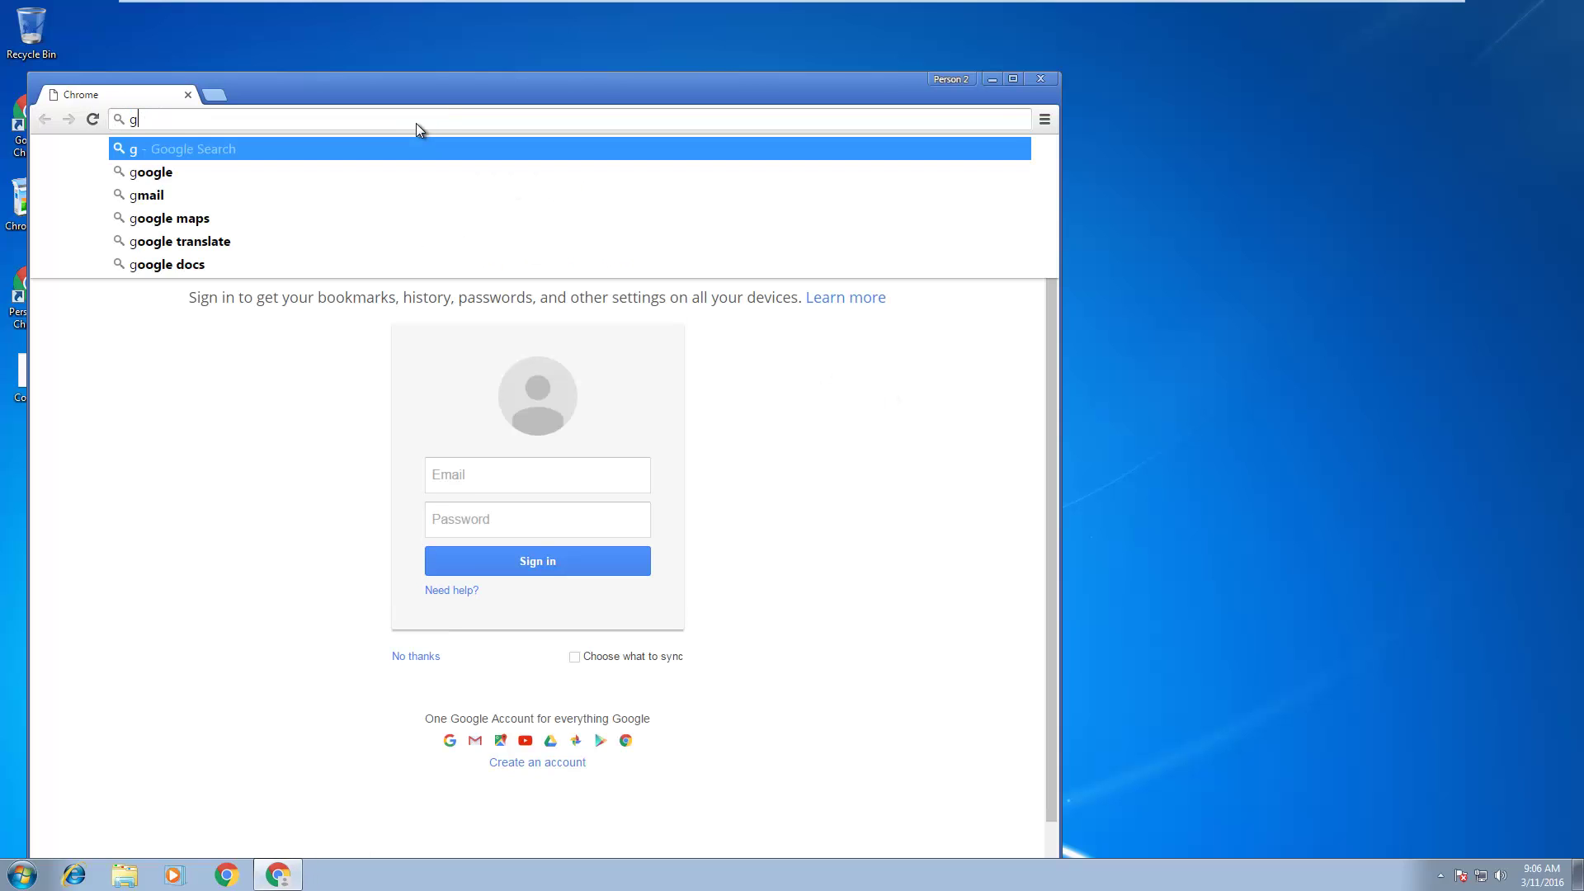
{"action": "key", "text": "Return"}
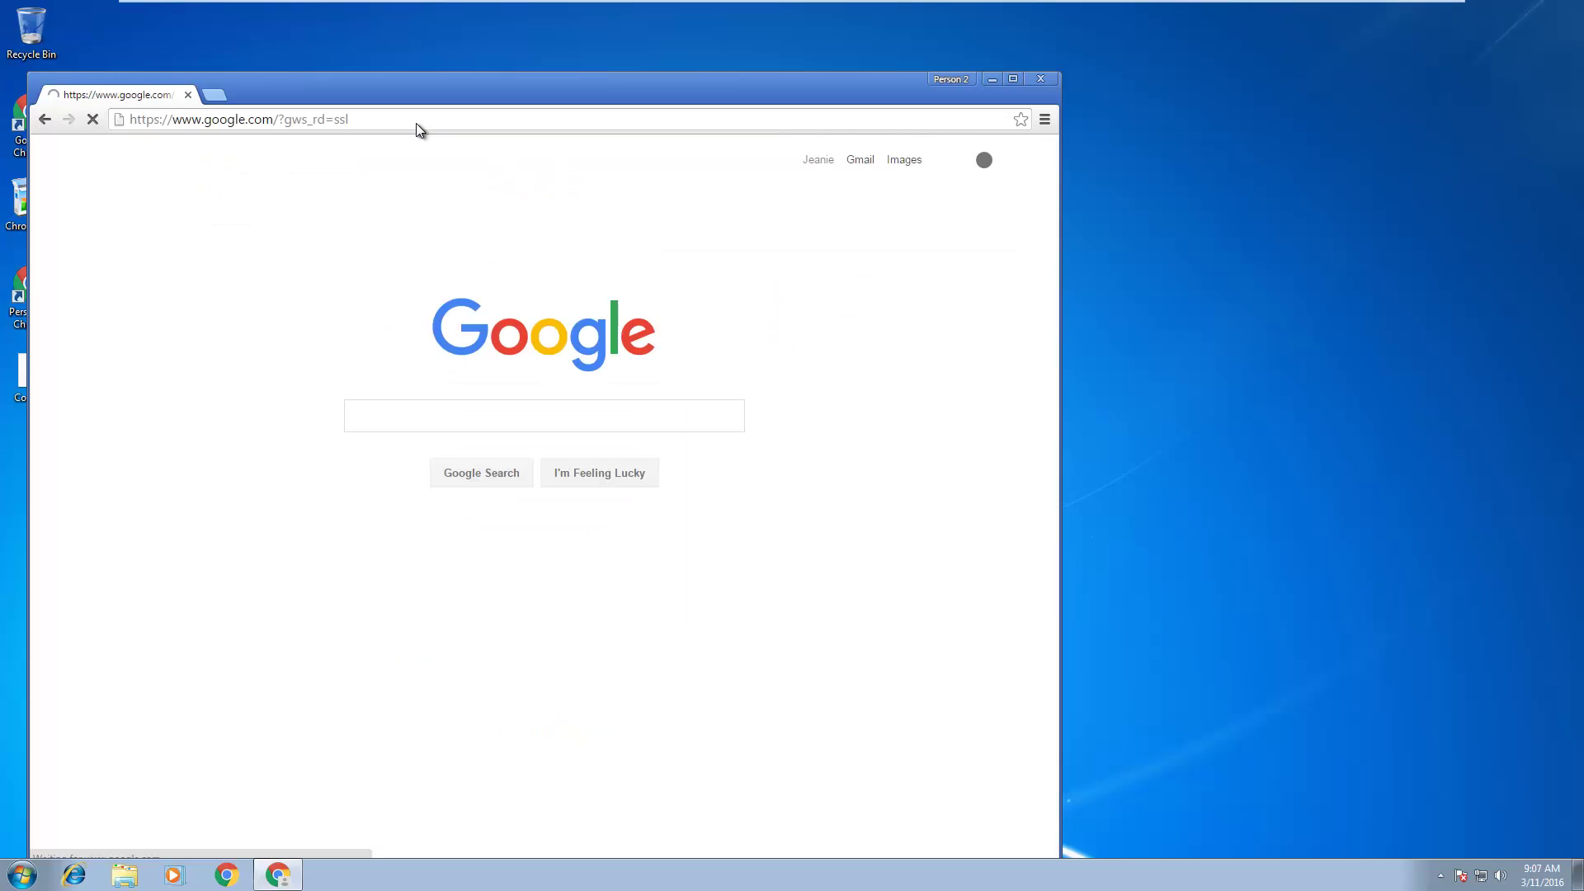
- Maximize the window, confirm the Google account is signed in, and open Gmail
{"action": "left_click", "coordinate": [1011, 79]}
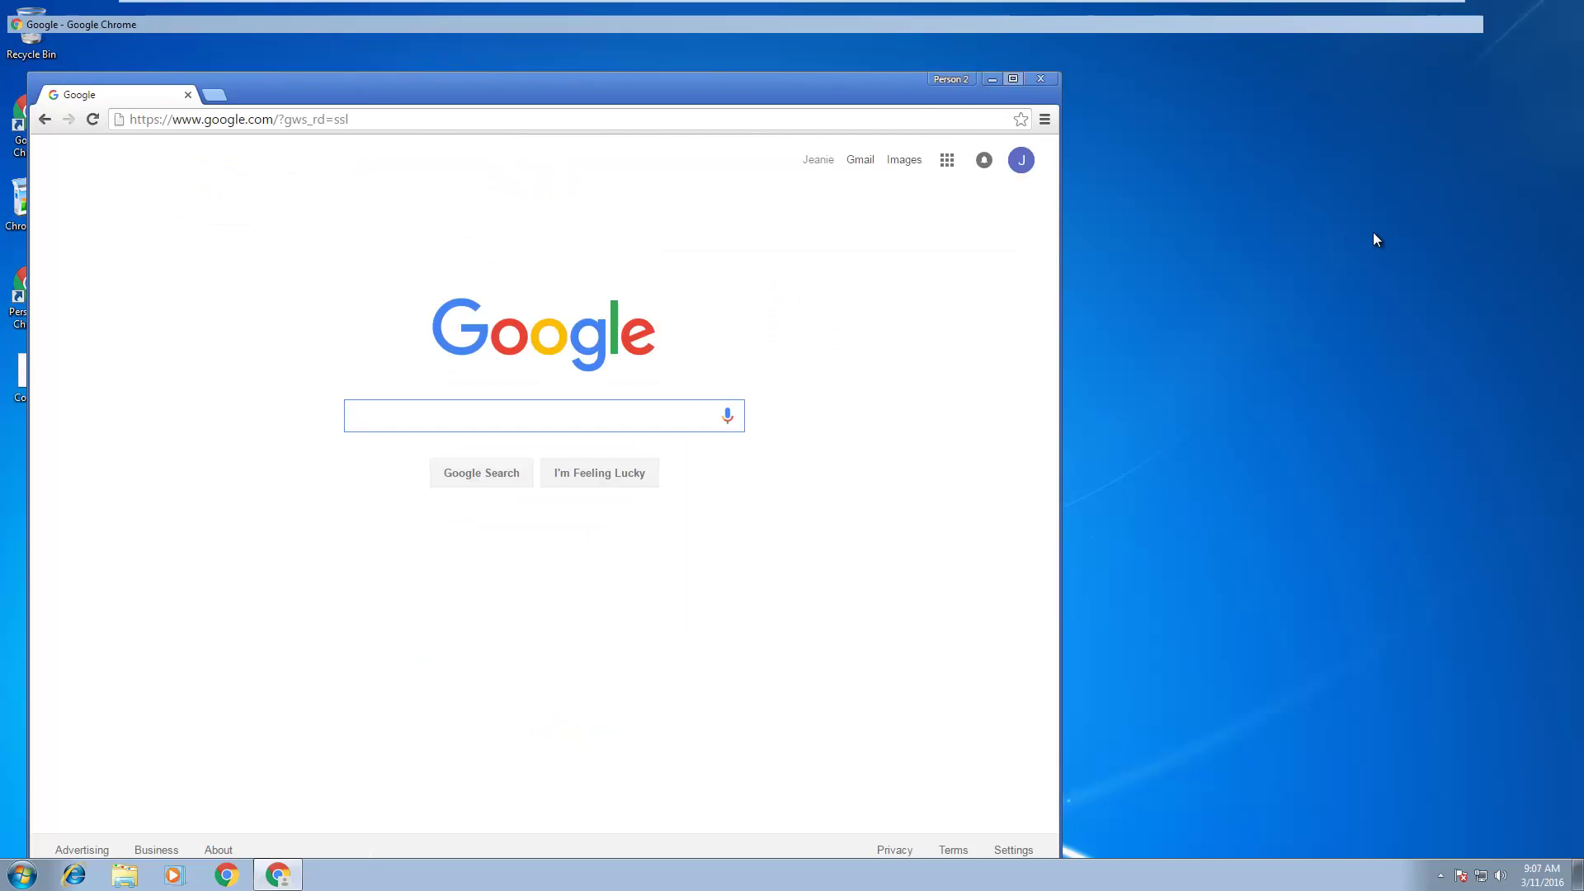
{"action": "left_click", "coordinate": [1545, 77]}
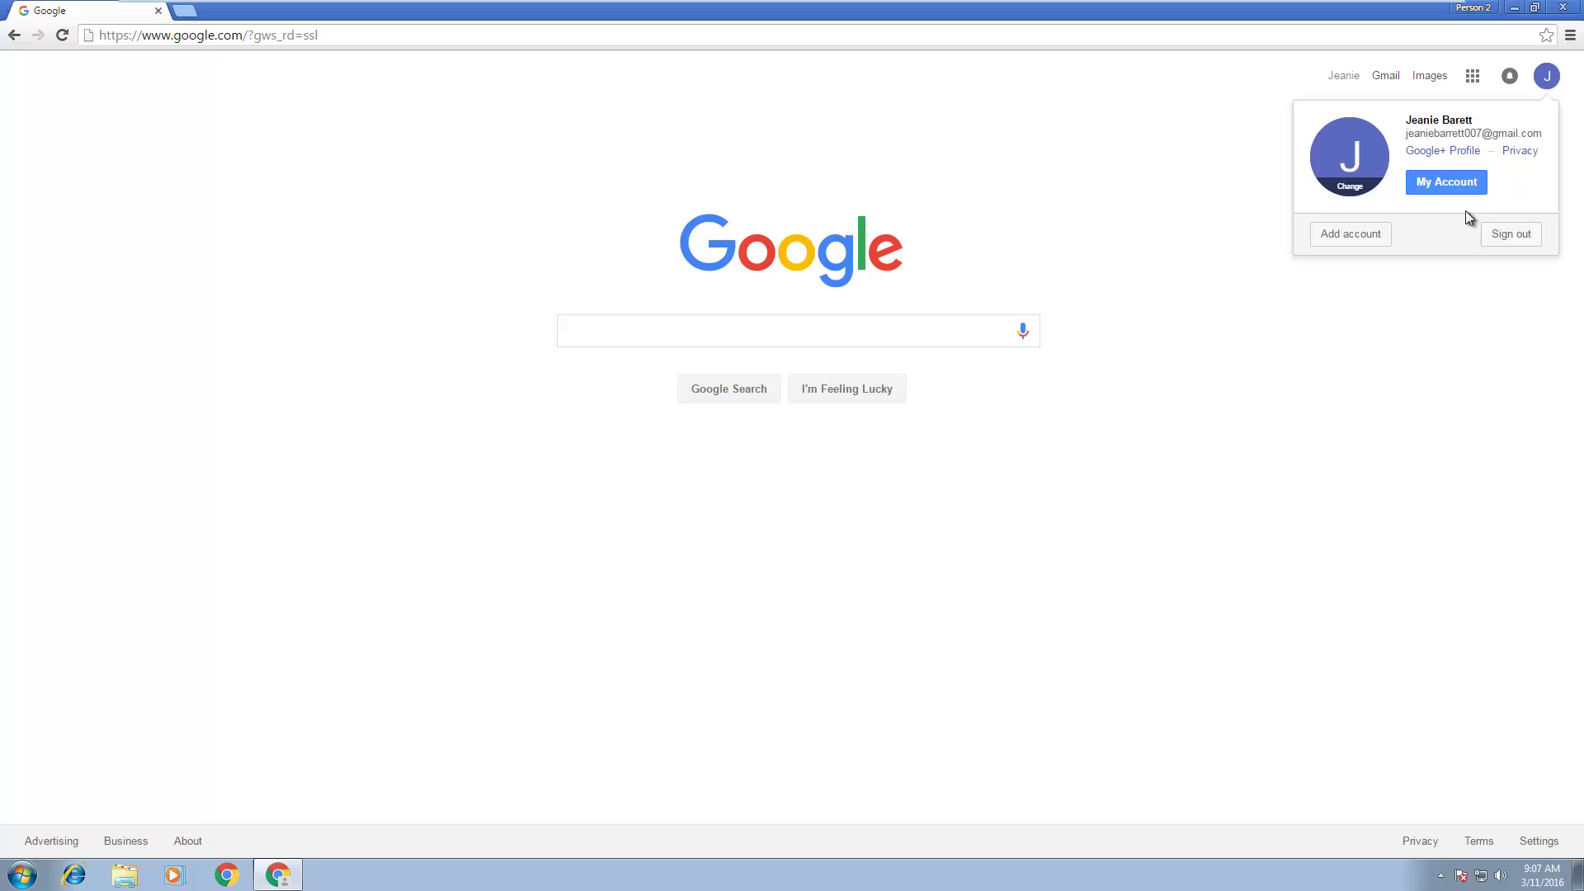
{"action": "left_click", "coordinate": [1313, 494]}
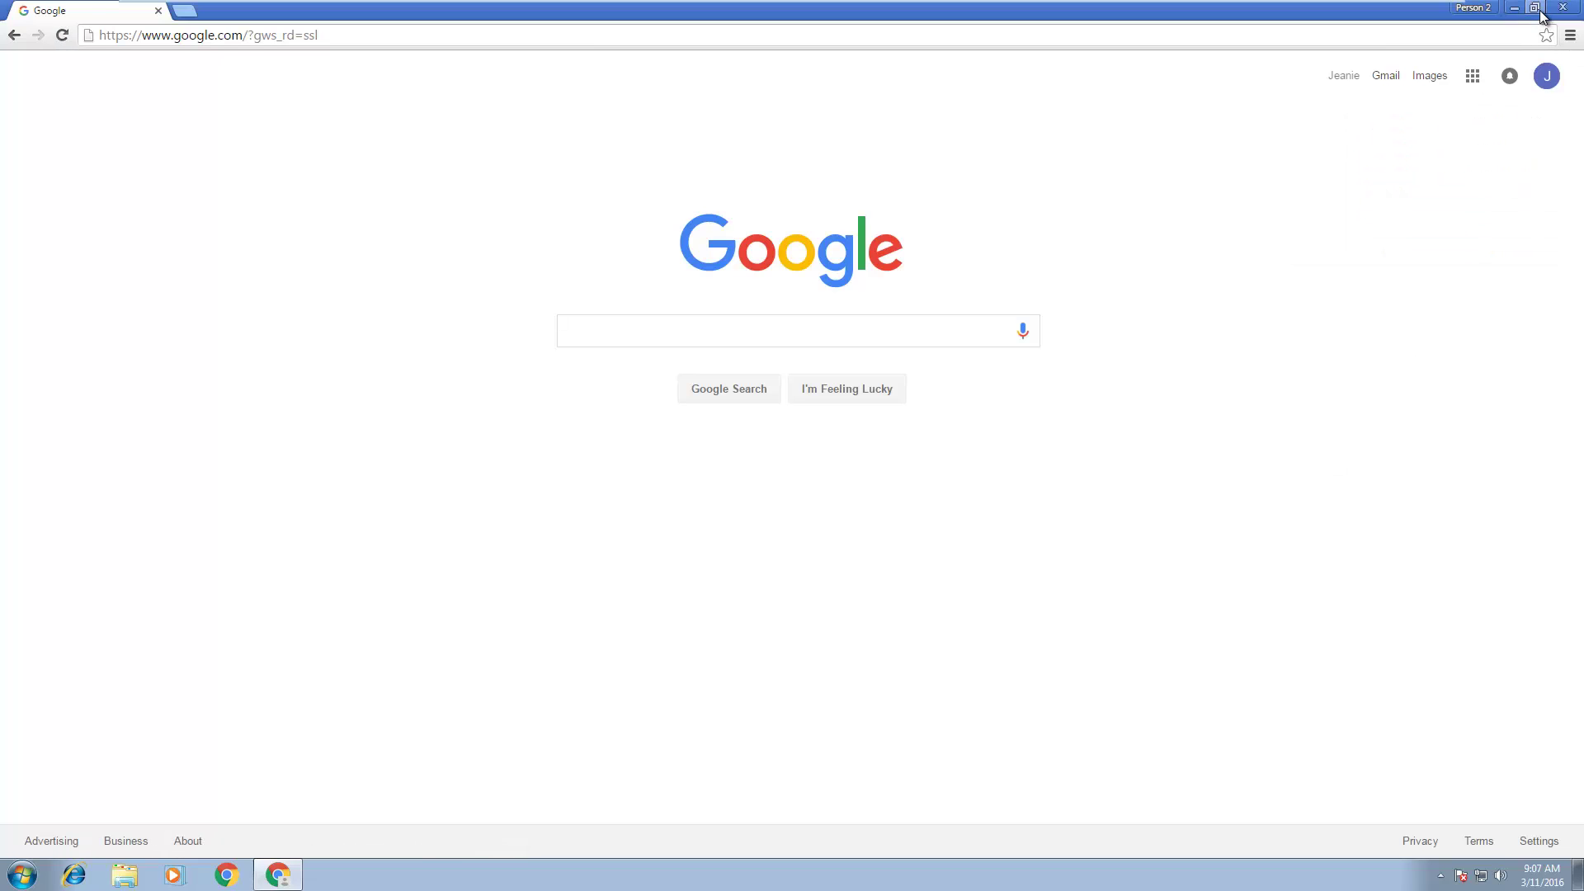
{"action": "left_click", "coordinate": [1535, 8]}
{"action": "left_click", "coordinate": [1013, 80]}
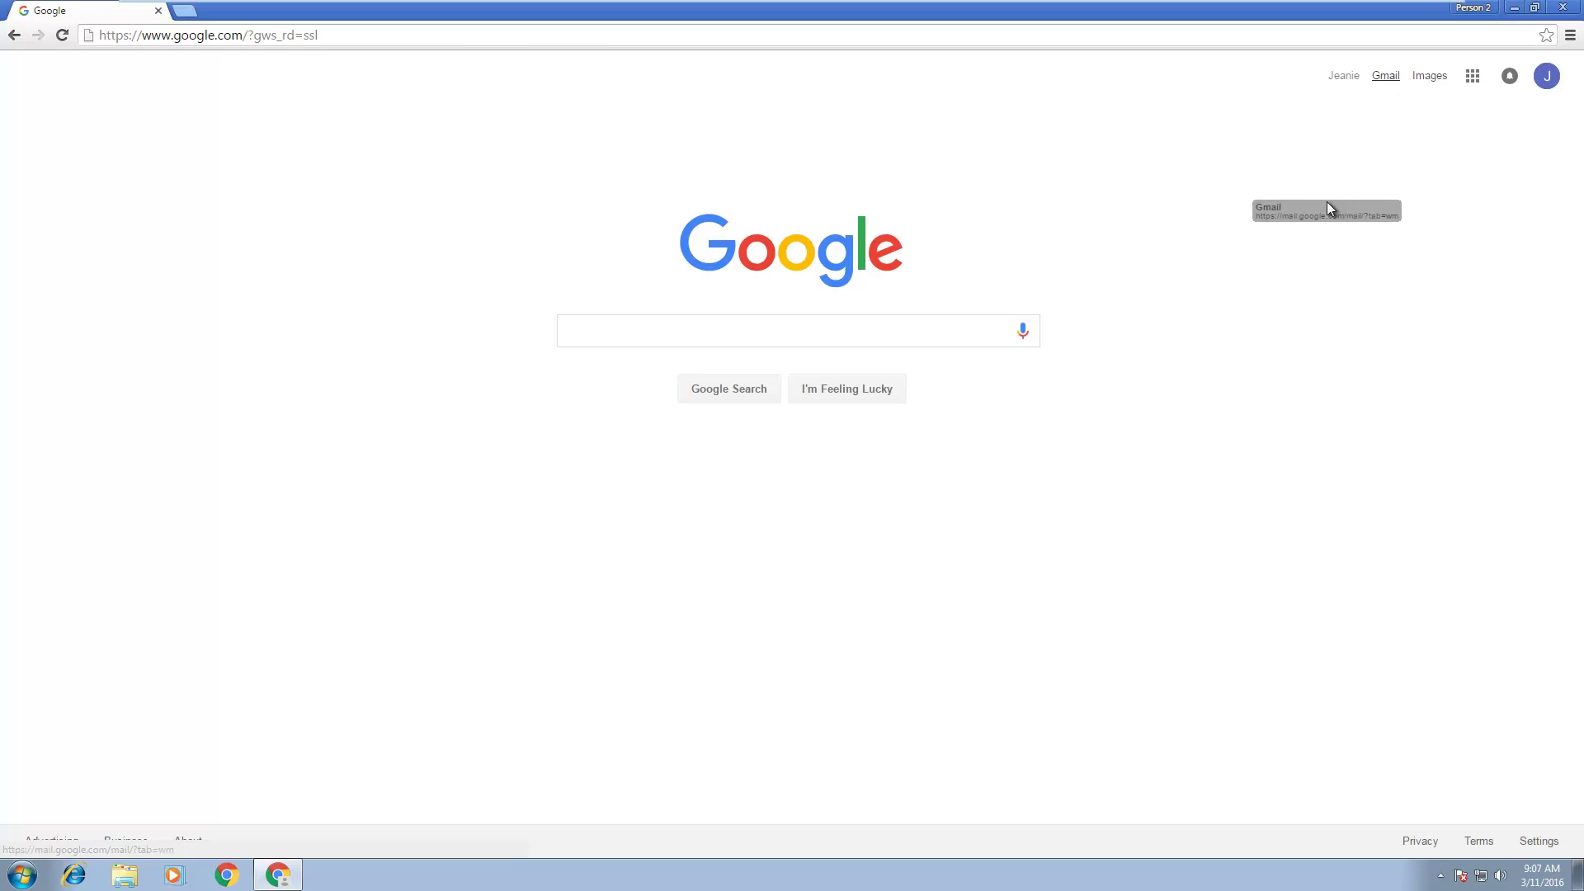
{"action": "left_click", "coordinate": [1386, 76]}
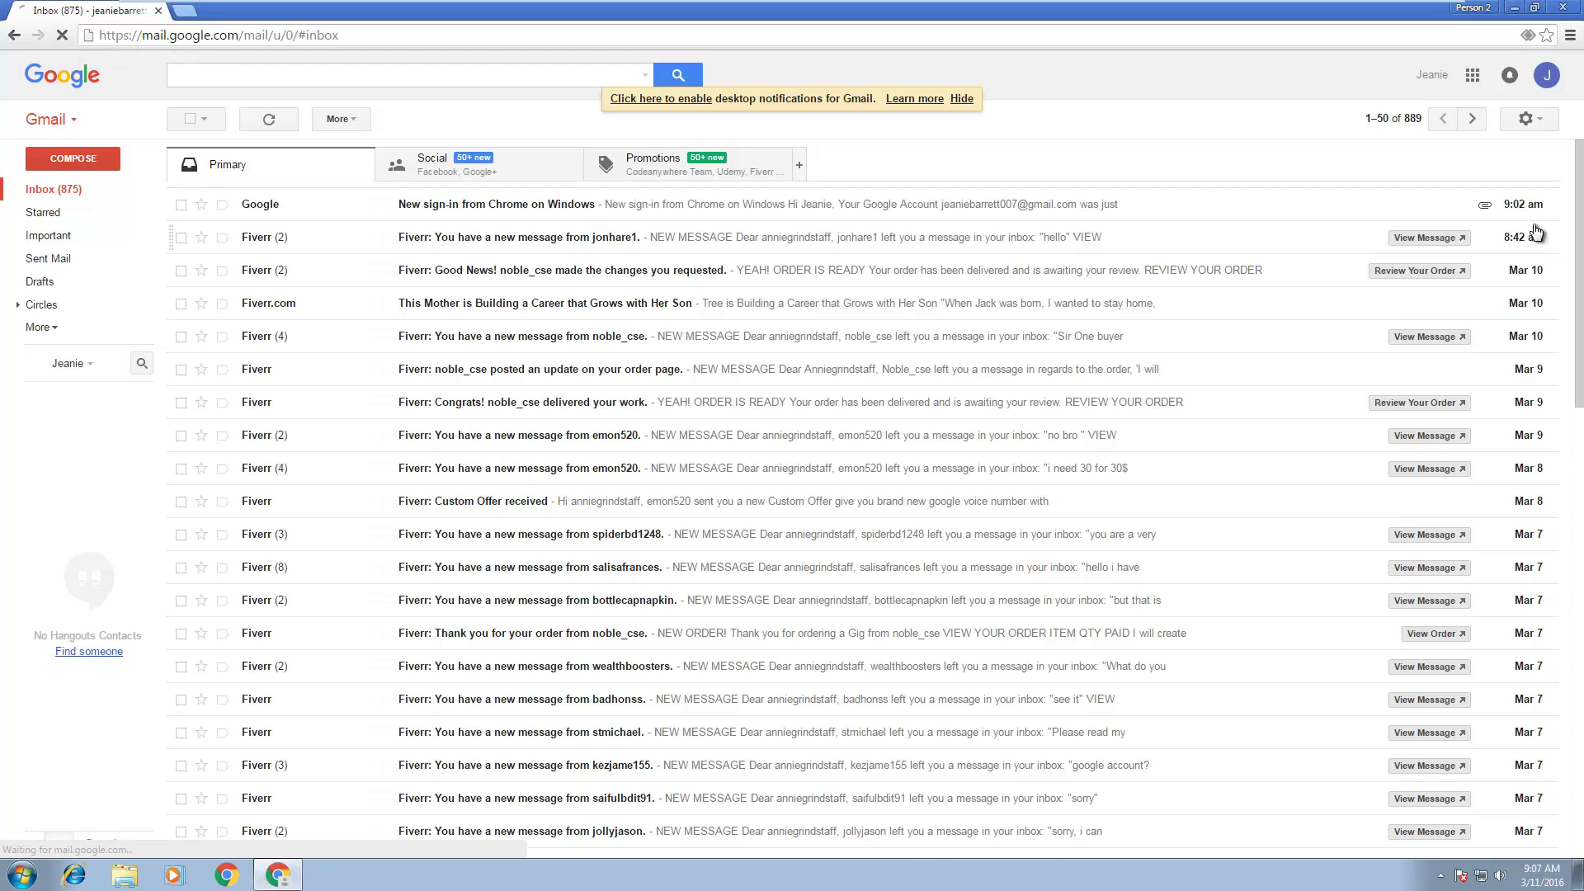
- Restore the Gmail window to a smaller size and move it up and right
{"action": "left_click", "coordinate": [1532, 12]}
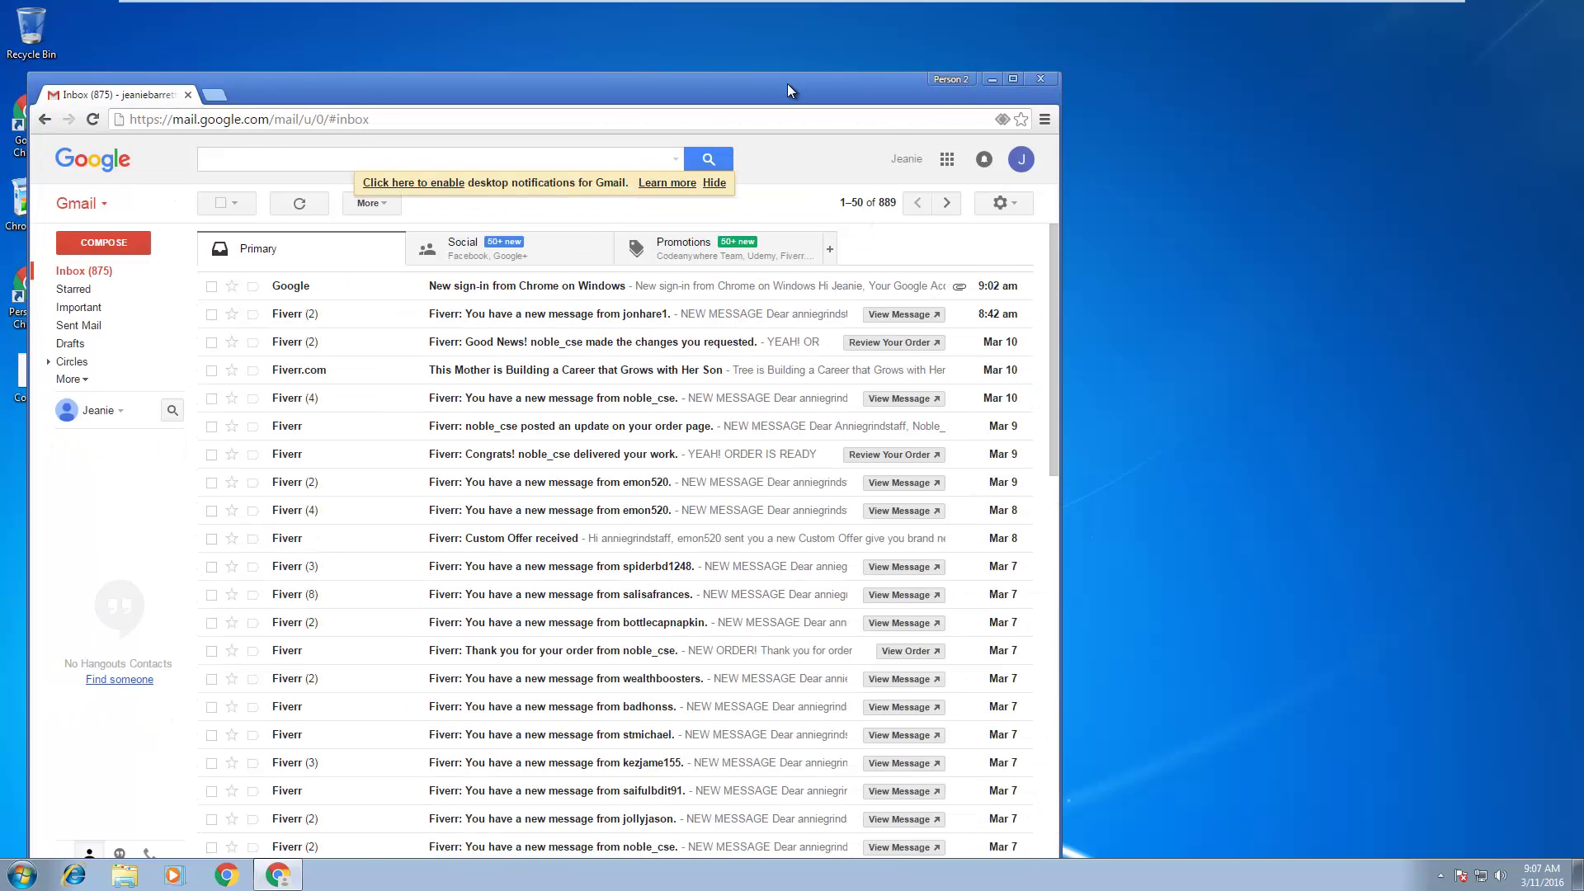
{"action": "left_click_drag", "start_coordinate": [787, 83], "coordinate": [913, 38]}
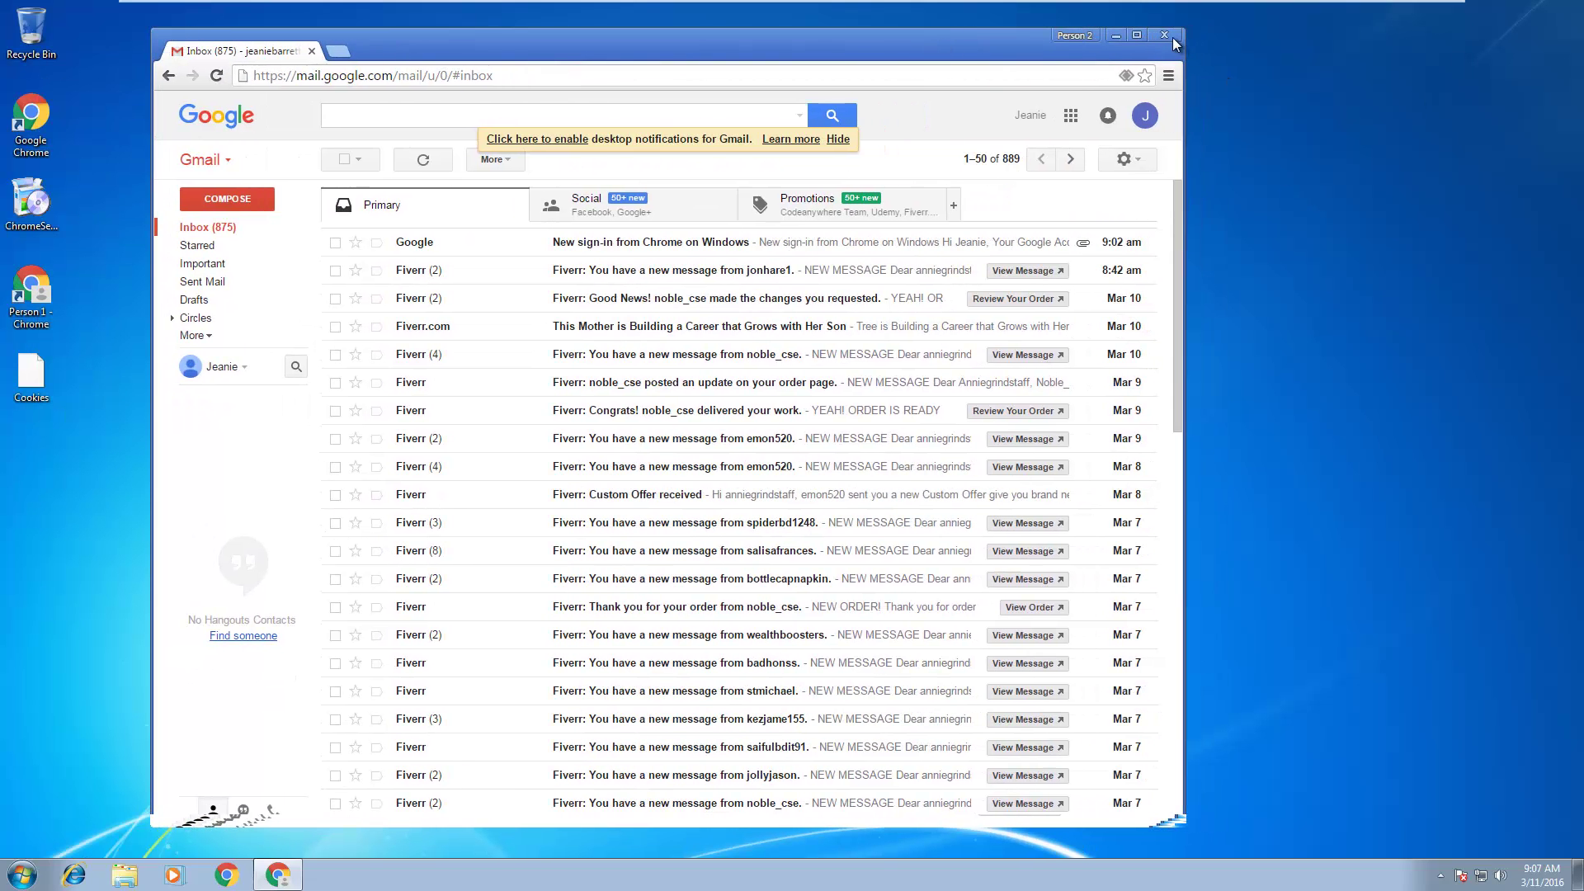